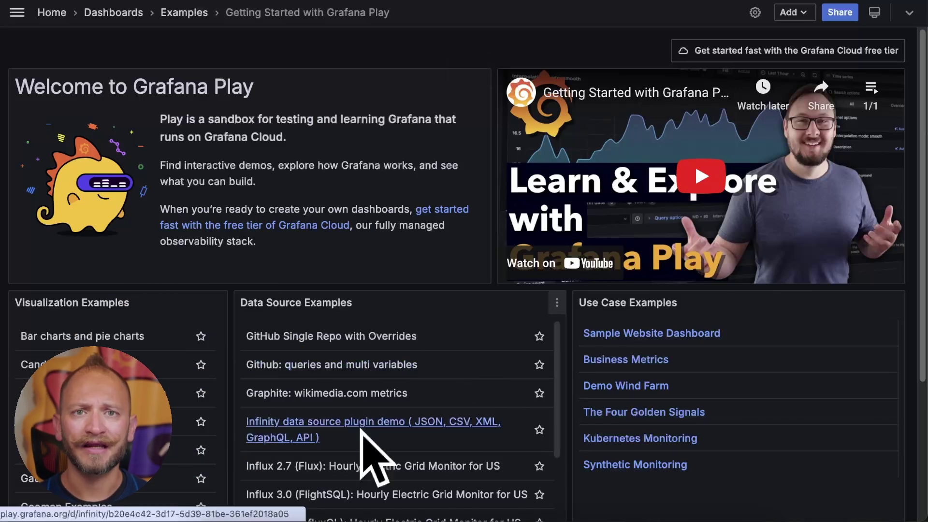
# - Add a new visualization panel and make it a Pie chart
pyautogui.click(790, 13)
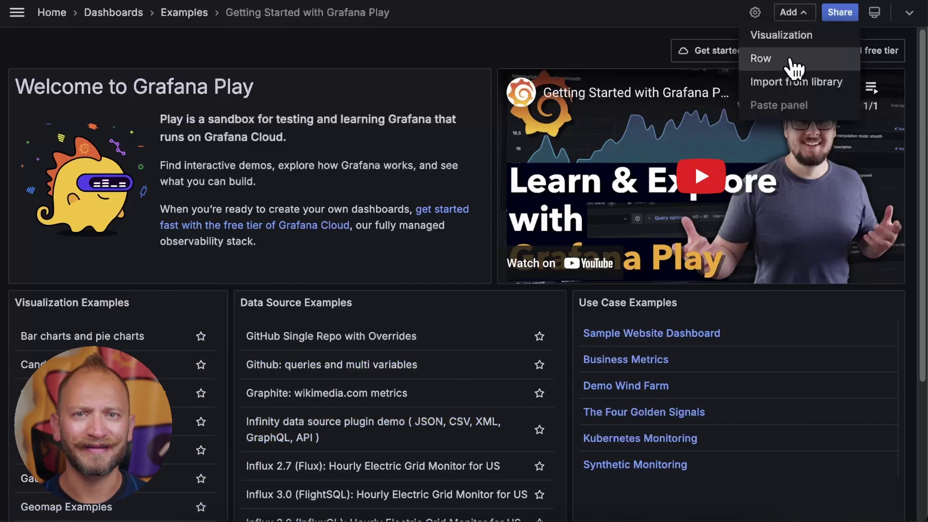
pyautogui.click(784, 38)
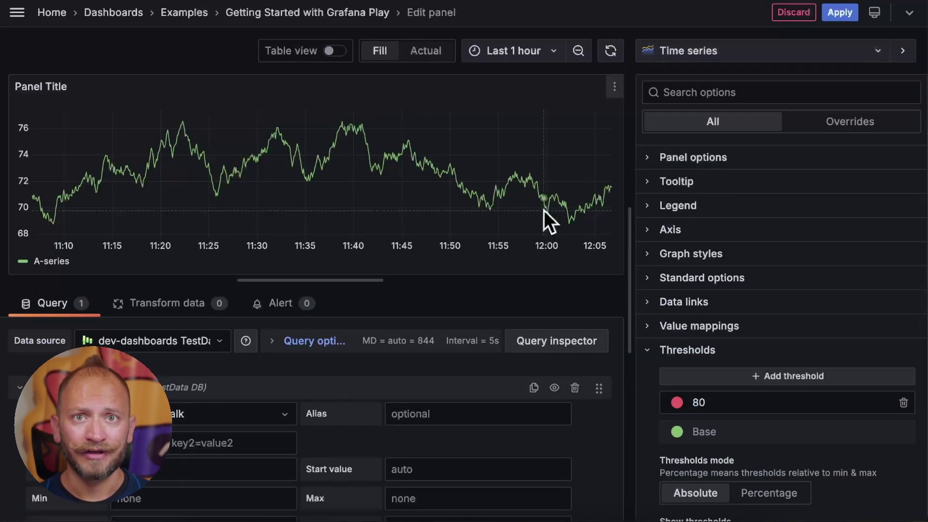
pyautogui.click(706, 58)
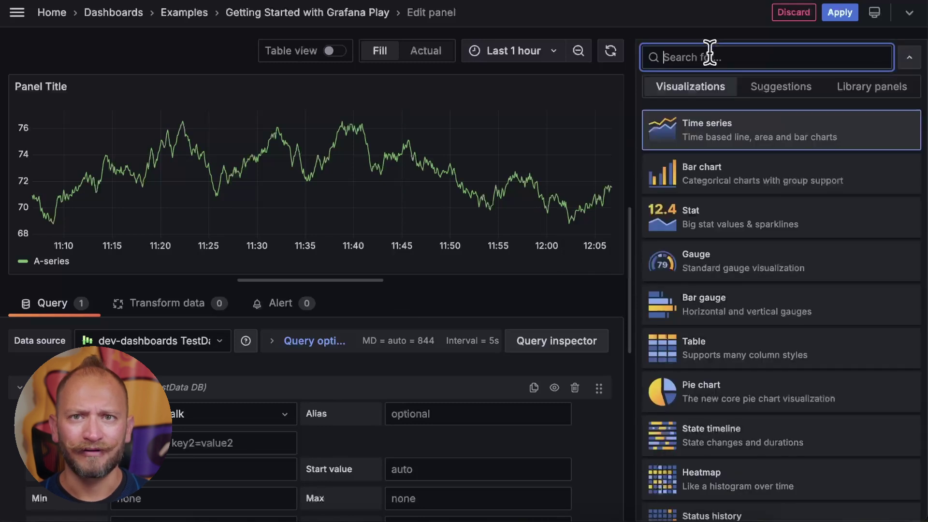
pyautogui.click(752, 398)
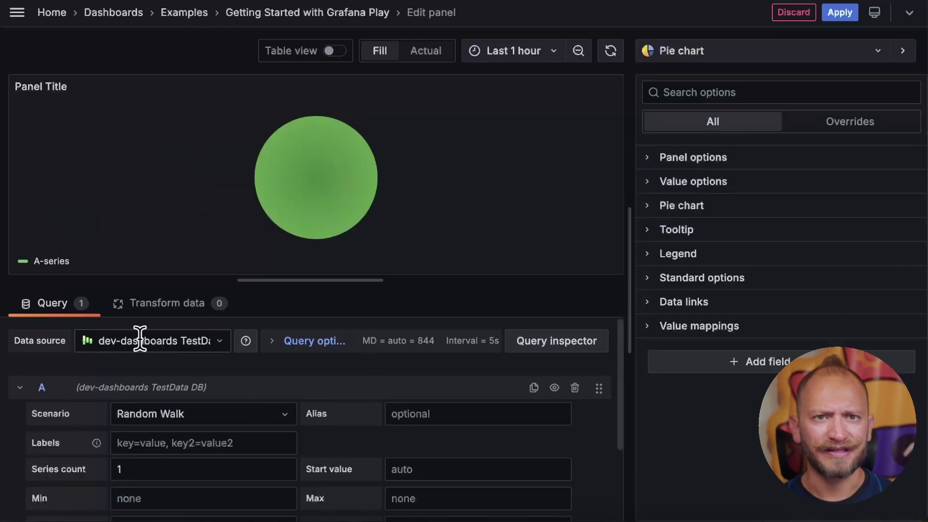
# - Feed the chart the CSV File scenario with population_by_state.csv
pyautogui.click(226, 417)
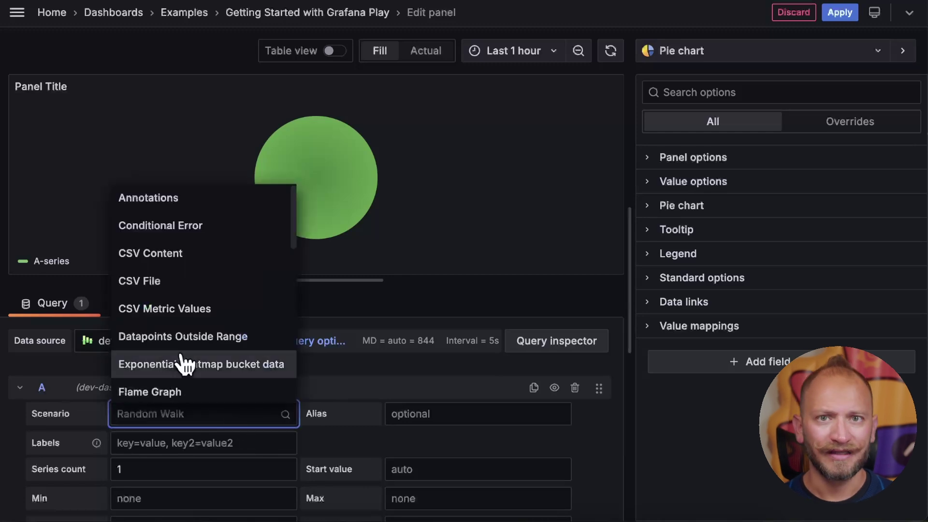
pyautogui.click(189, 285)
pyautogui.click(201, 469)
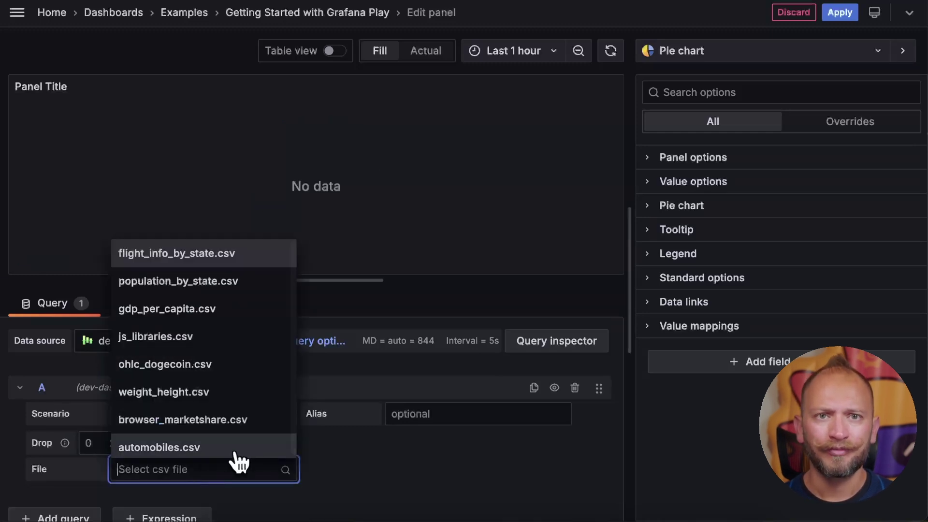
pyautogui.click(208, 288)
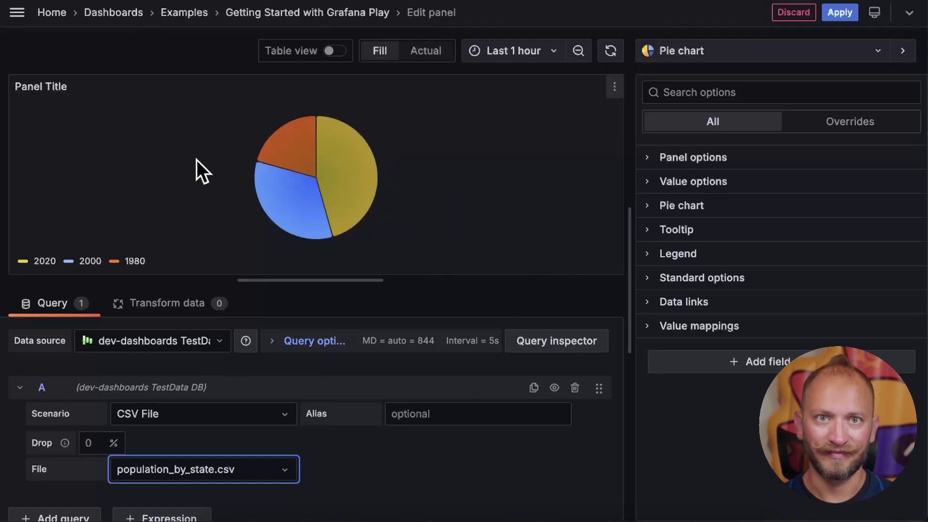
pyautogui.moveTo(292, 213)
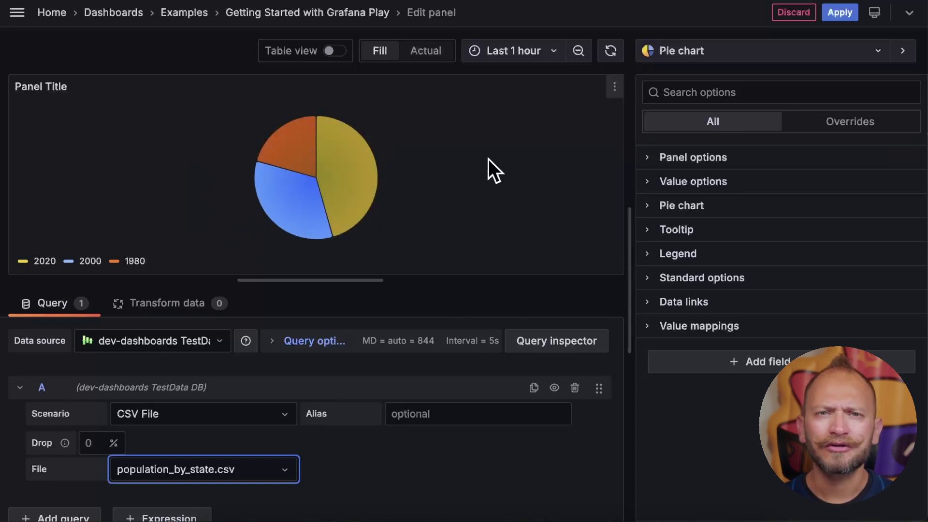
pyautogui.click(332, 52)
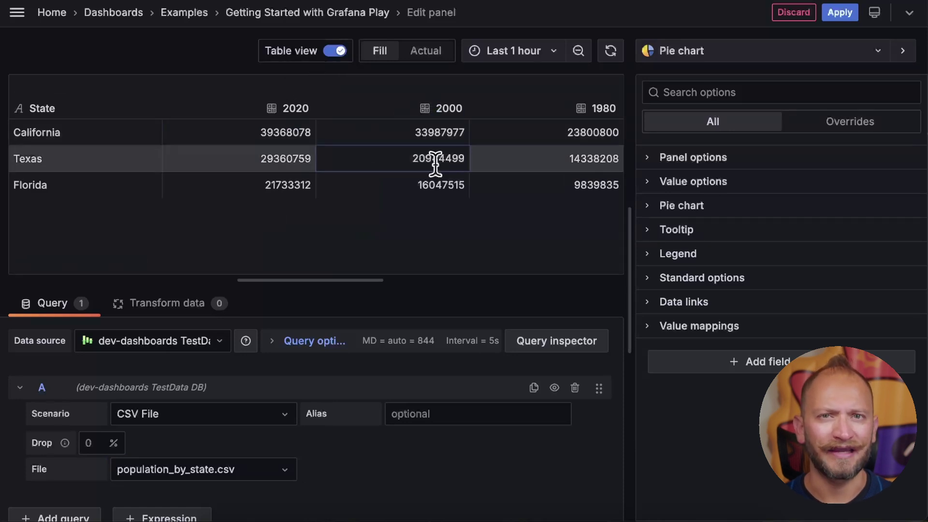
pyautogui.click(334, 51)
pyautogui.moveTo(286, 137)
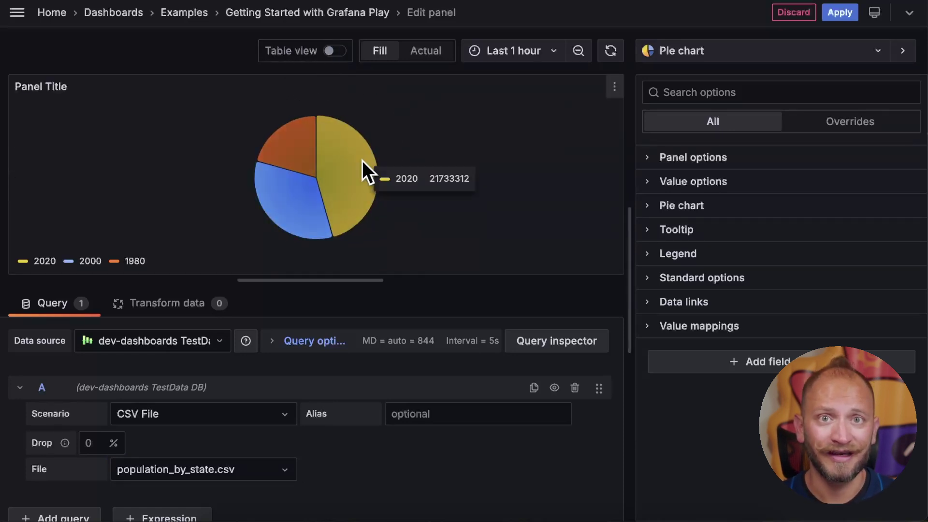
pyautogui.click(334, 52)
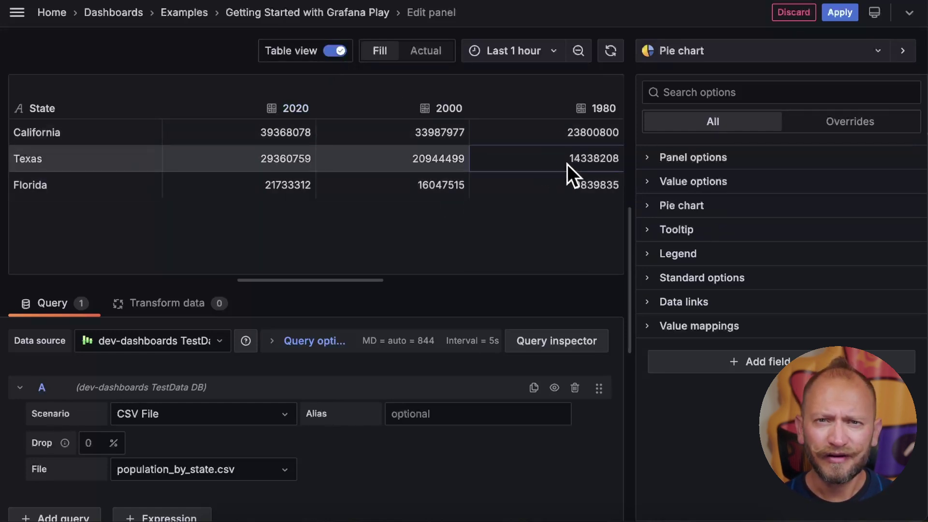
pyautogui.click(339, 52)
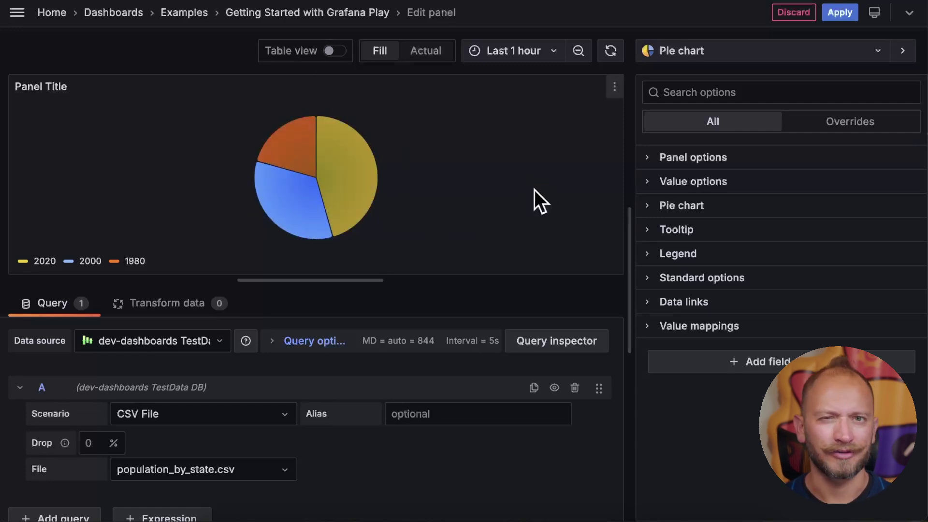
# - Copy the Example Data rows from the Name header through the Grot row
pyautogui.press('super+Tab')
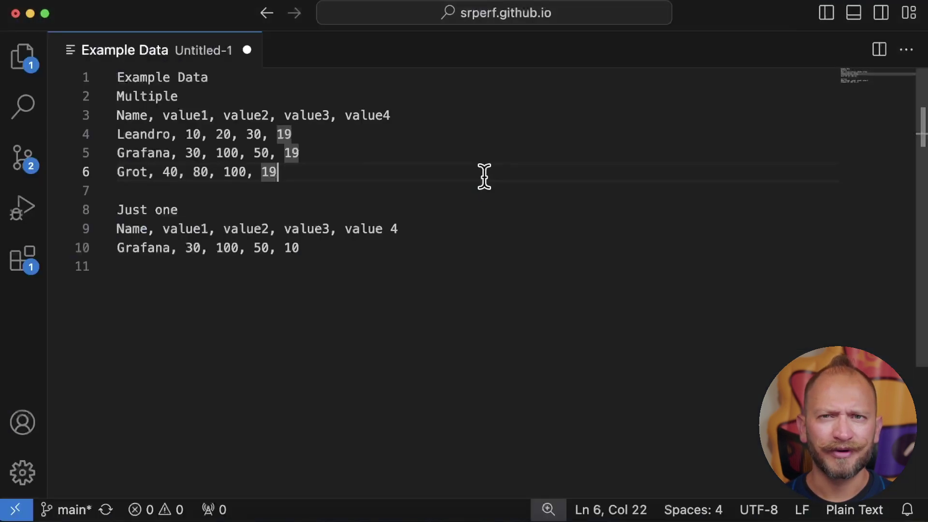
pyautogui.click(404, 186)
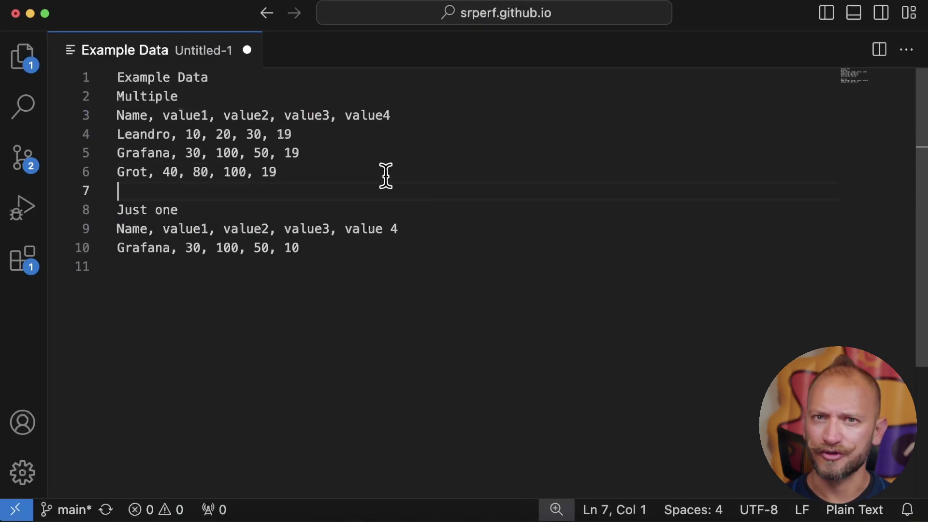
pyautogui.moveTo(338, 174); pyautogui.dragTo(117, 118)
pyautogui.hotkey('ctrl', 'c')
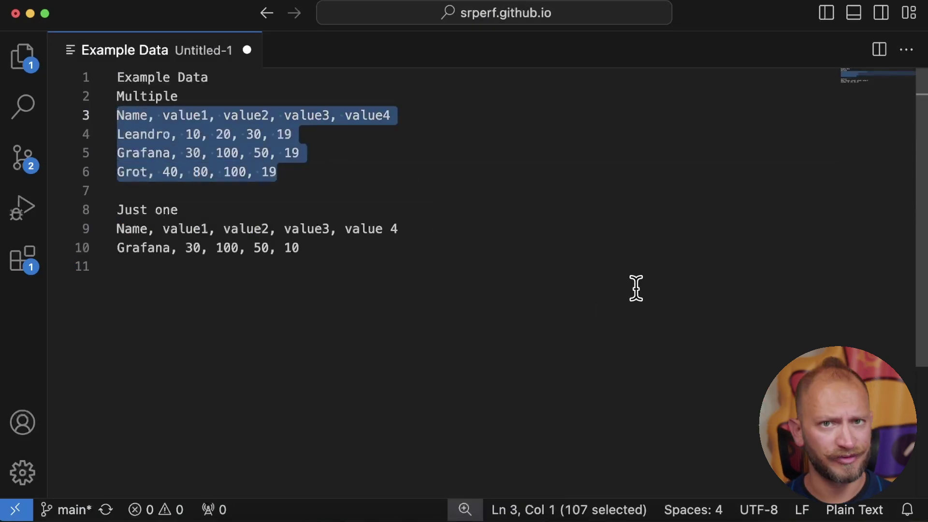
pyautogui.click(619, 183)
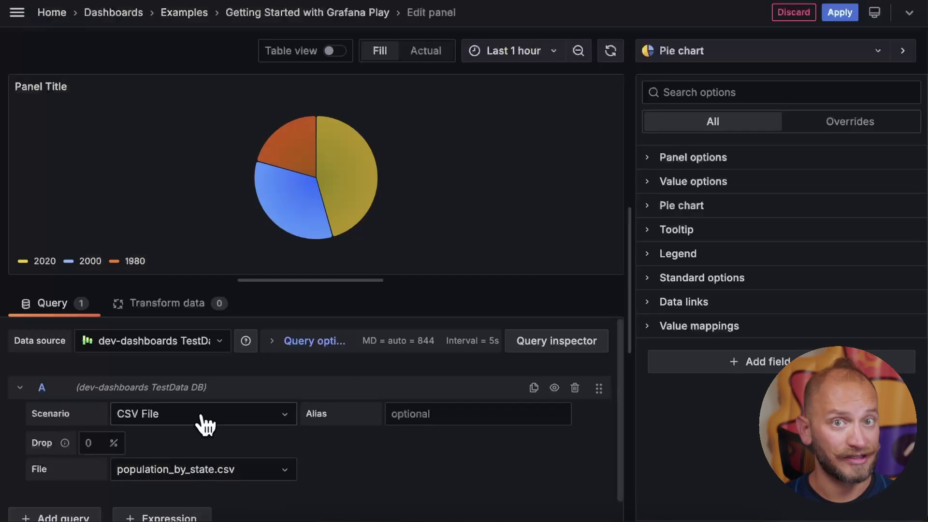
# - Switch the scenario to CSV Content and paste the four copied CSV rows
pyautogui.click(203, 419)
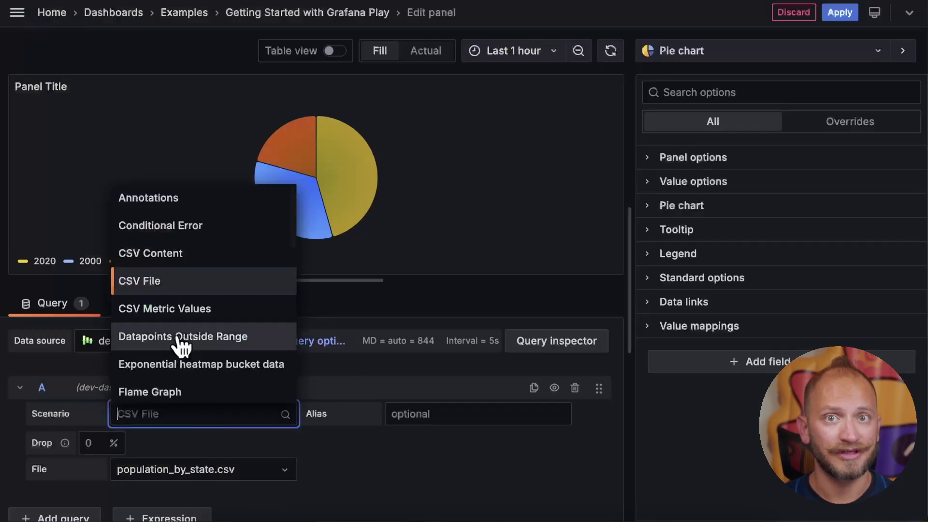
pyautogui.click(180, 251)
pyautogui.click(195, 476)
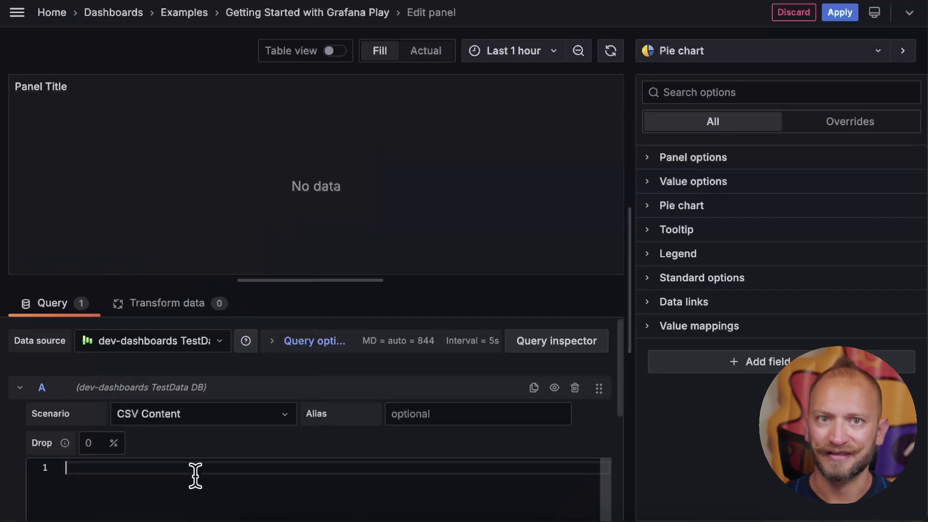
pyautogui.hotkey('ctrl', 'v')
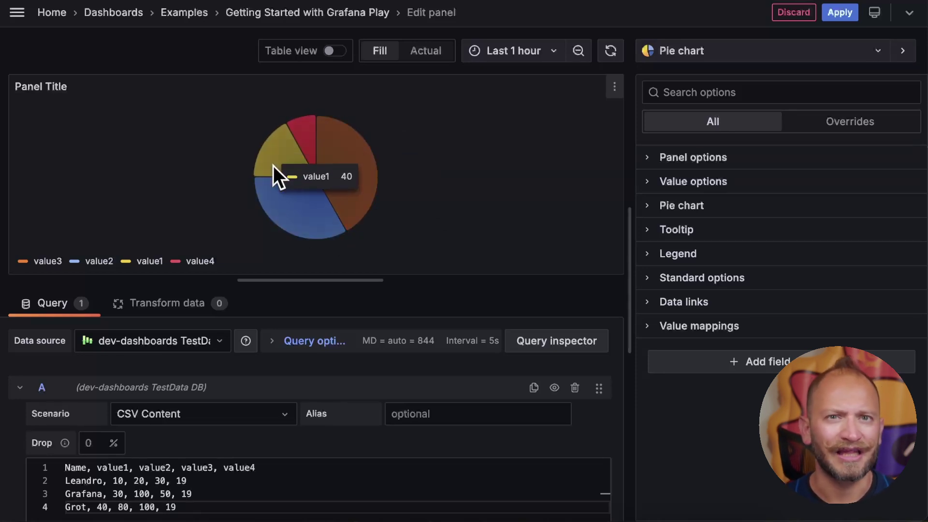
# - Try the one-row 'Just one' CSV, then restore the four-row Leandro, Grafana, Grot data
pyautogui.moveTo(211, 505); pyautogui.dragTo(103, 507)
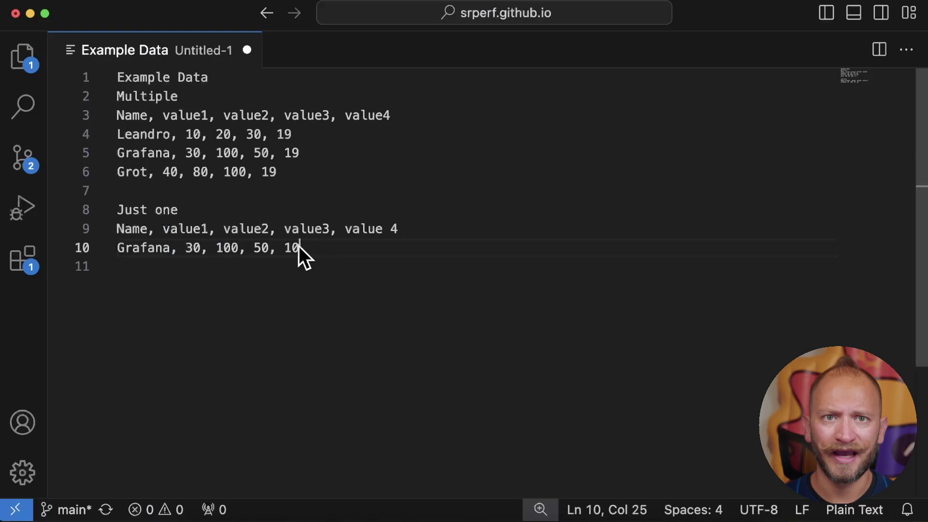
pyautogui.moveTo(300, 248); pyautogui.dragTo(117, 226)
pyautogui.press('super+c')
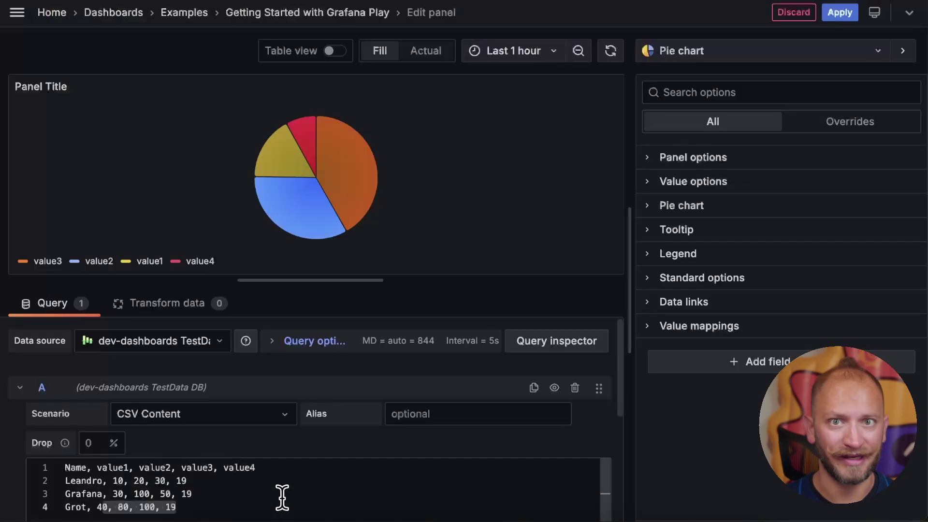
pyautogui.press('super+a')
pyautogui.press('super+v')
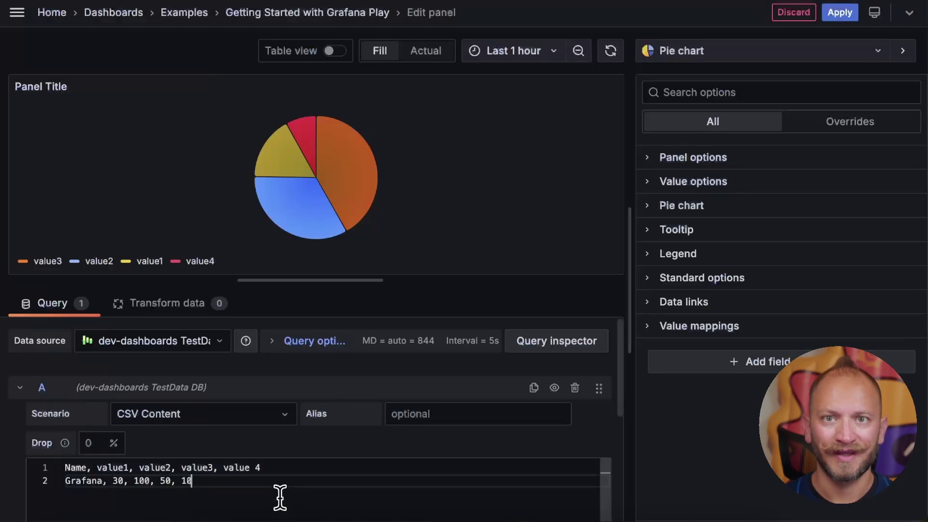
pyautogui.click(459, 301)
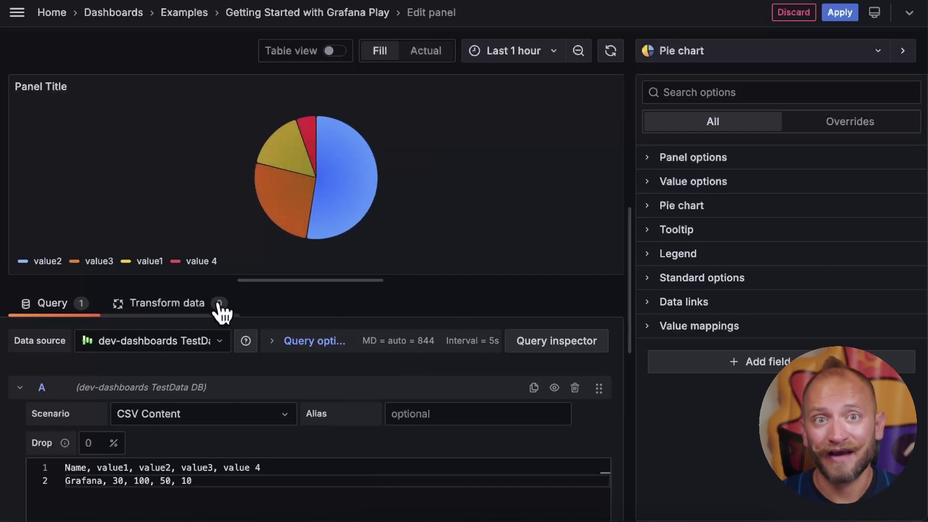
pyautogui.hotkey('ctrl', 'a')
pyautogui.hotkey('ctrl', 'v')
pyautogui.hotkey('ctrl', 'a')
pyautogui.click(313, 502)
pyautogui.click(395, 386)
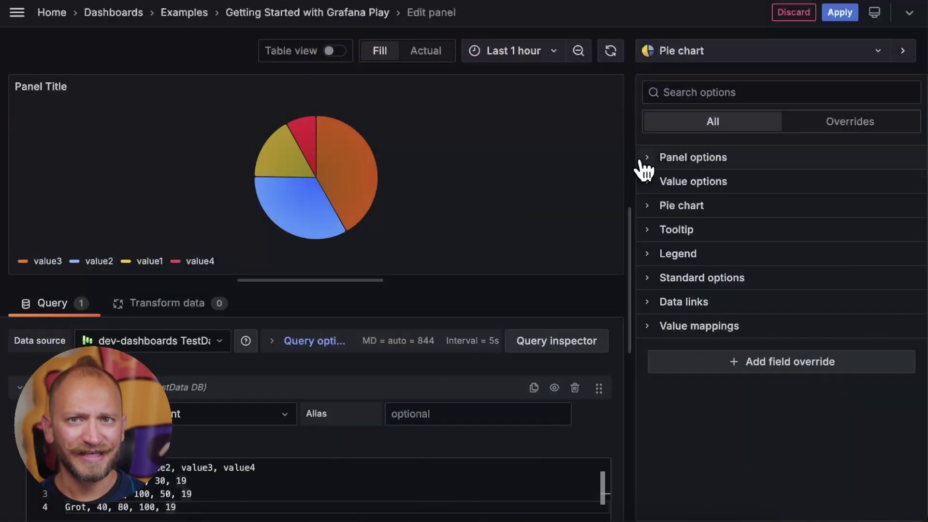
# - Replace the panel title with 'Yummy pie chart', leaving the description empty
pyautogui.click(647, 158)
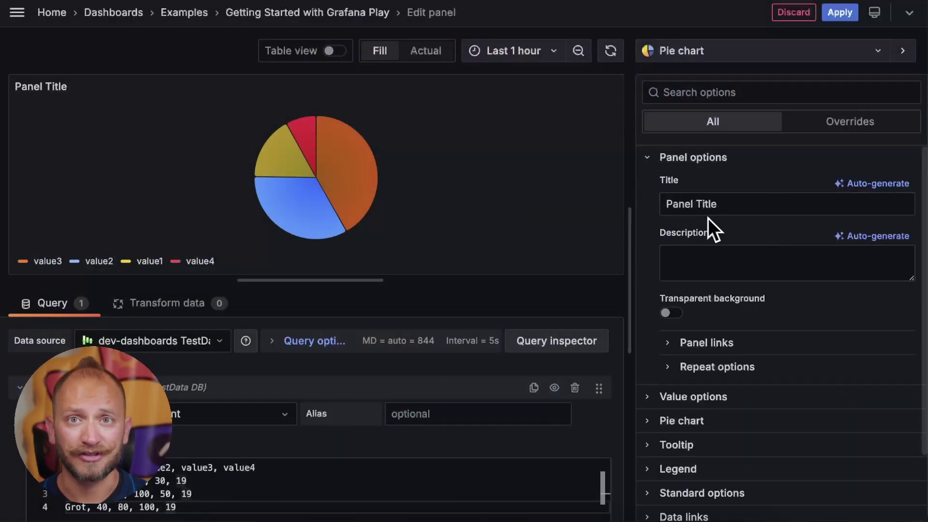
pyautogui.click(742, 207)
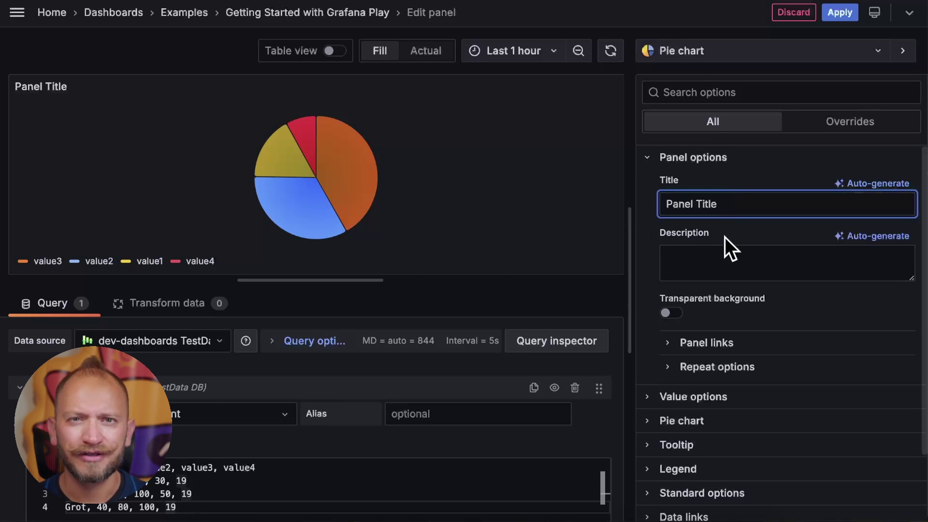
pyautogui.click(724, 257)
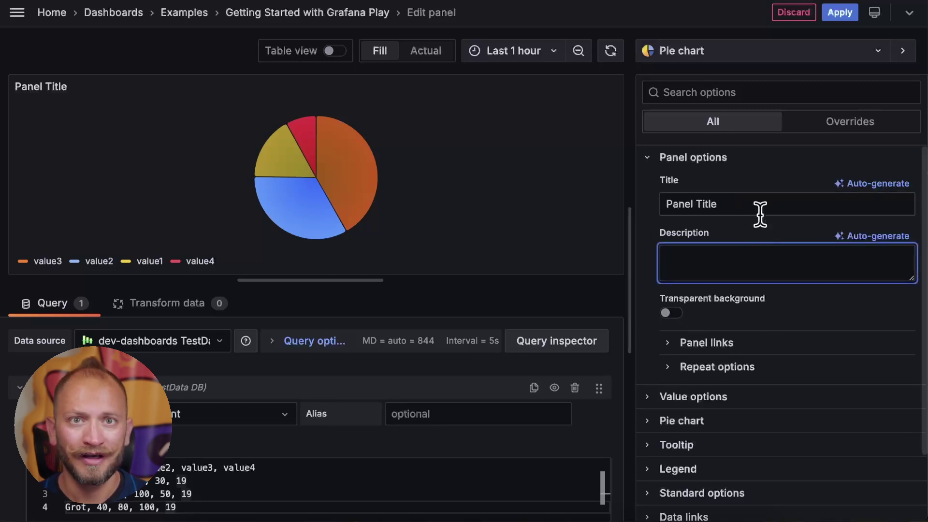
pyautogui.click(765, 185)
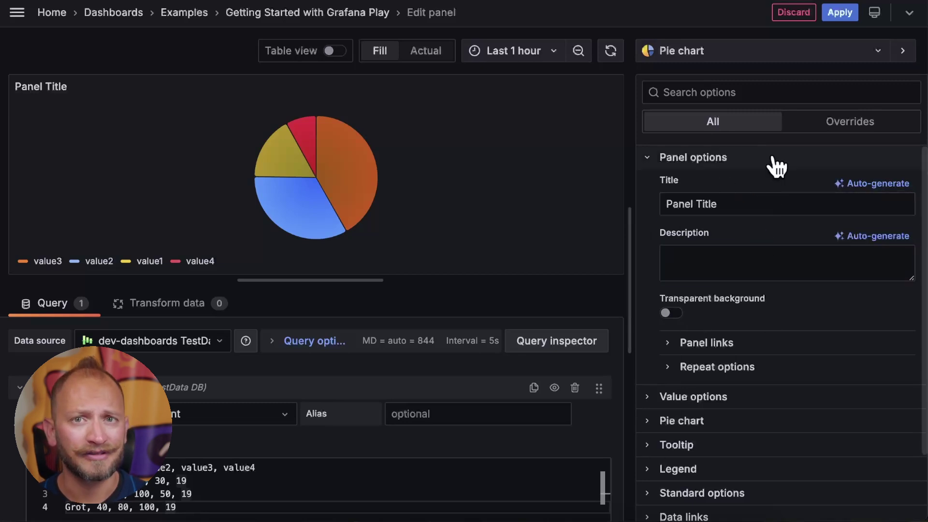
pyautogui.click(750, 204)
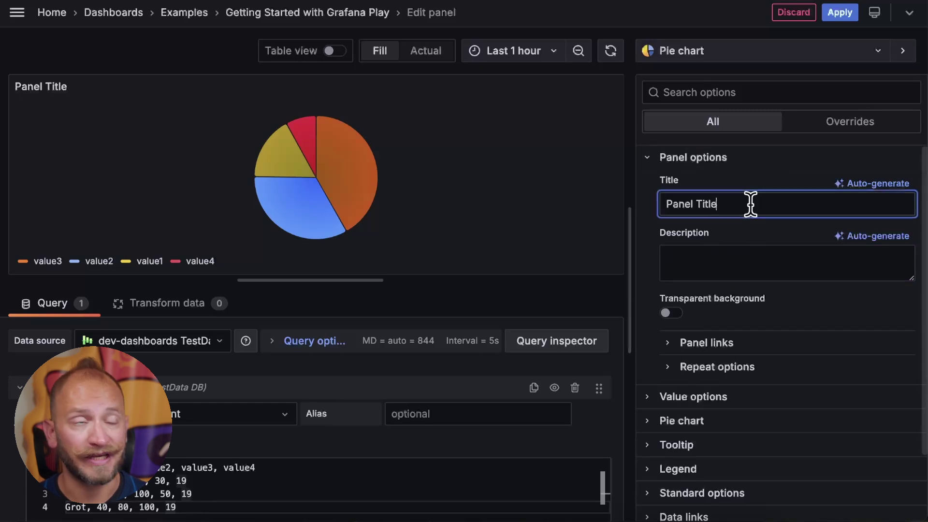
pyautogui.hotkey('ctrl', 'a')
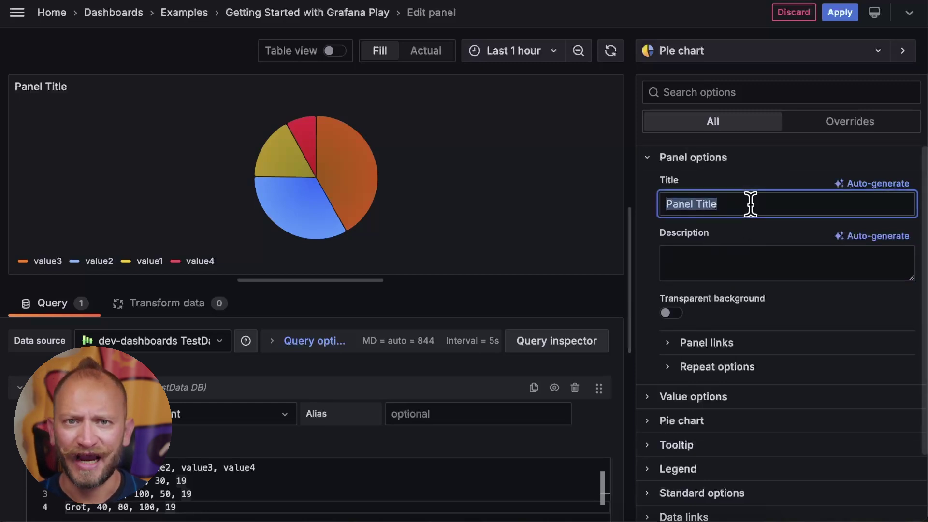
pyautogui.write('Yummy')
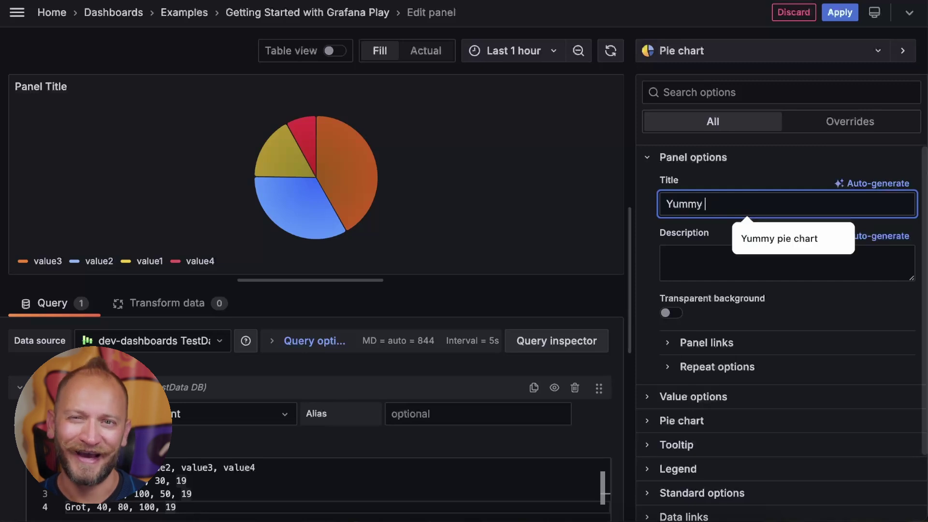
pyautogui.write(' pie chart')
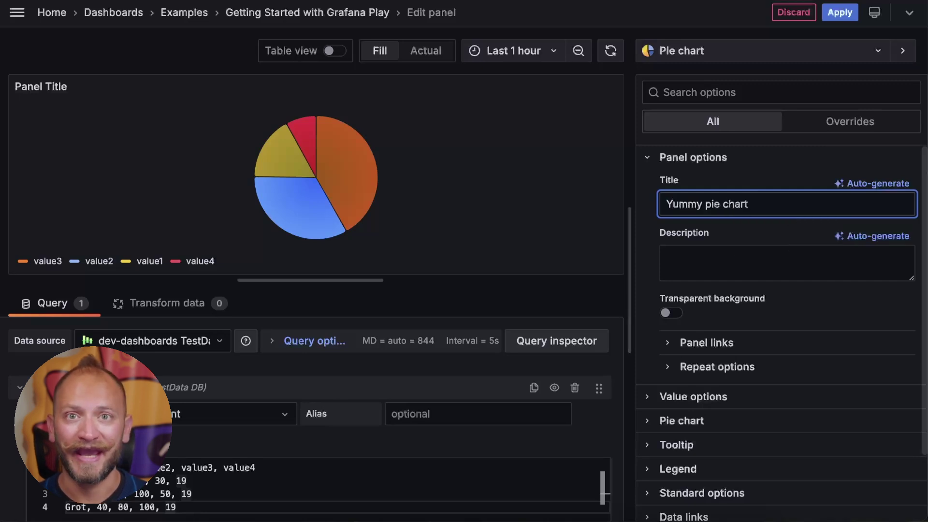
# - Set Value options Show to All values, testing a row limit of 2 before restoring 25
pyautogui.click(645, 166)
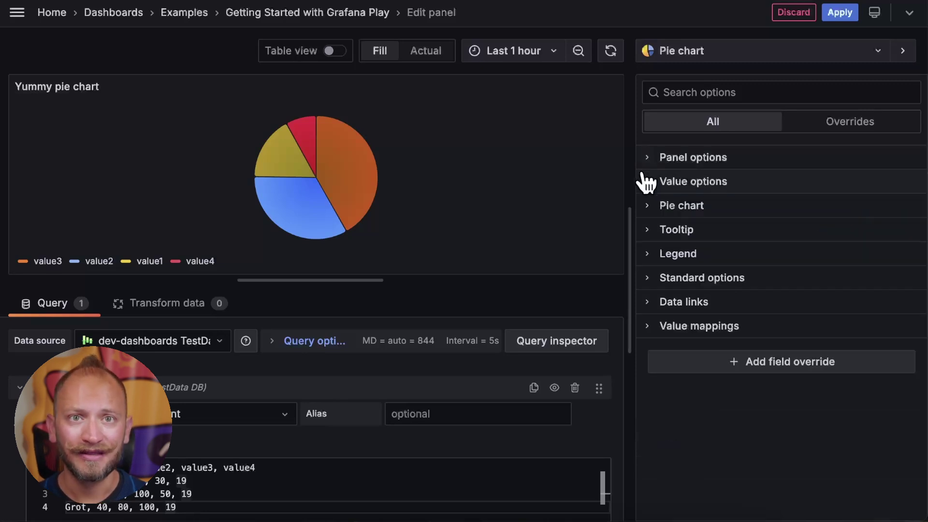
pyautogui.click(647, 186)
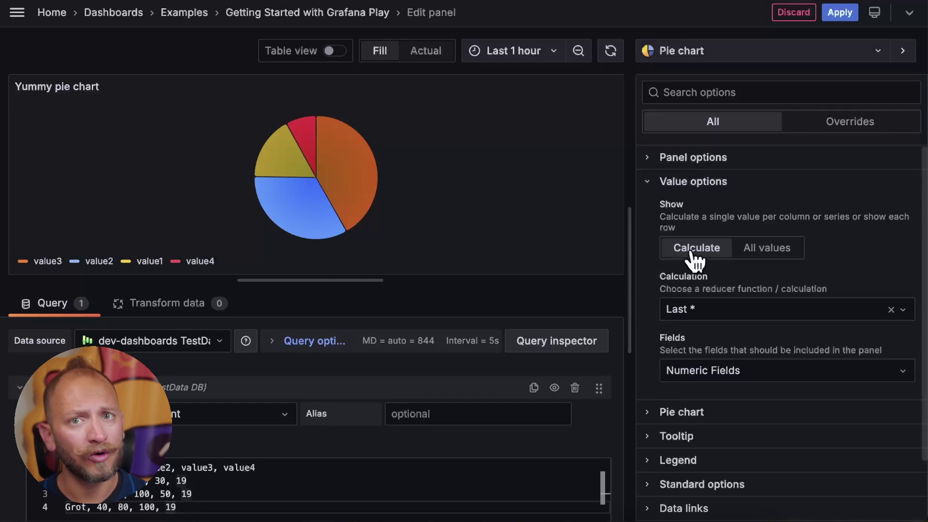
pyautogui.click(769, 248)
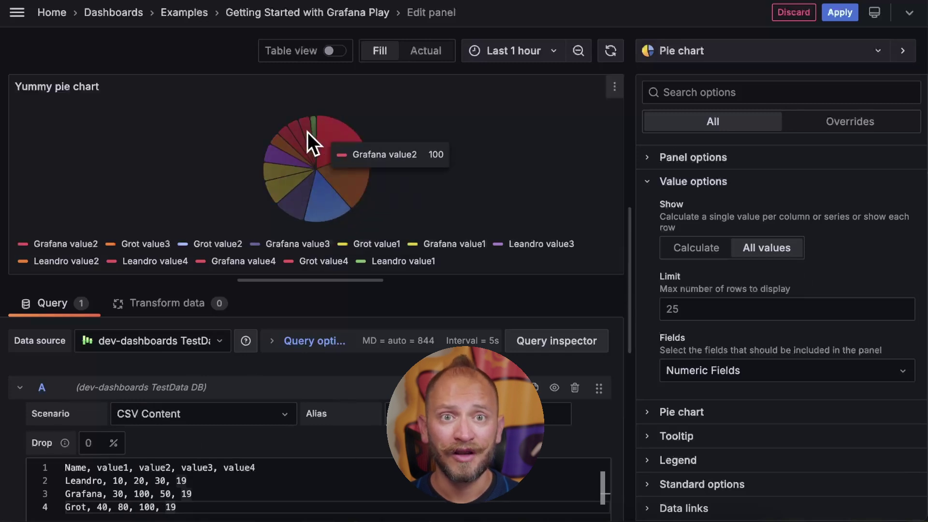
pyautogui.click(337, 50)
pyautogui.click(344, 53)
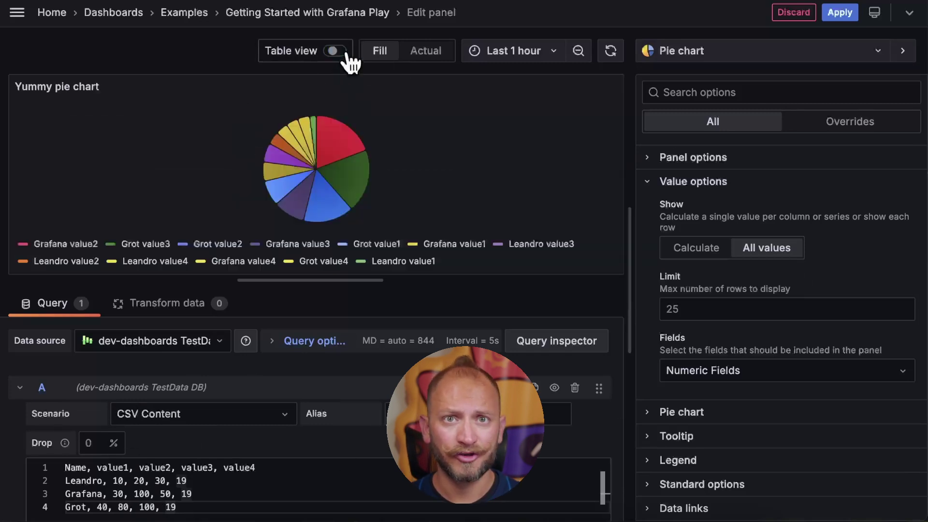
pyautogui.click(714, 308)
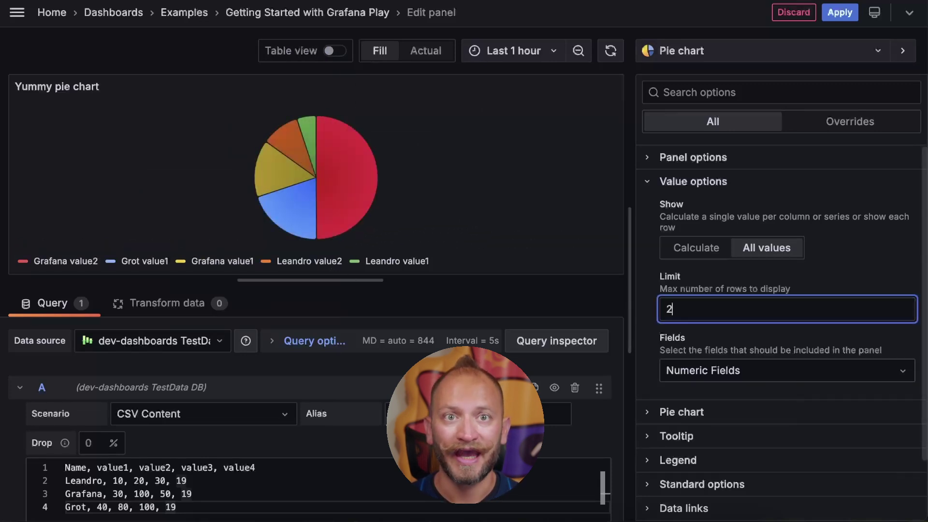
pyautogui.press('Tab')
pyautogui.click(746, 311)
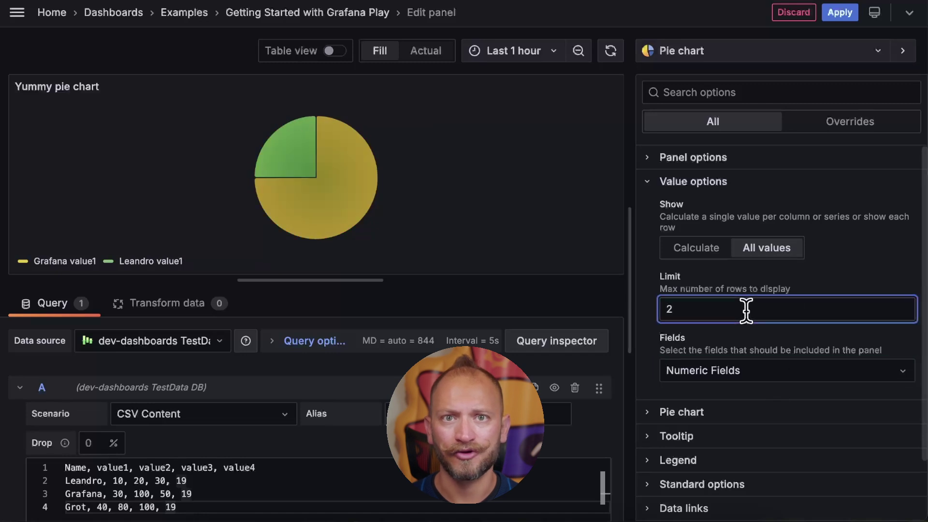
pyautogui.click(766, 390)
# - Try the All Fields and value1 field choices, then return to Numeric Fields
pyautogui.click(788, 371)
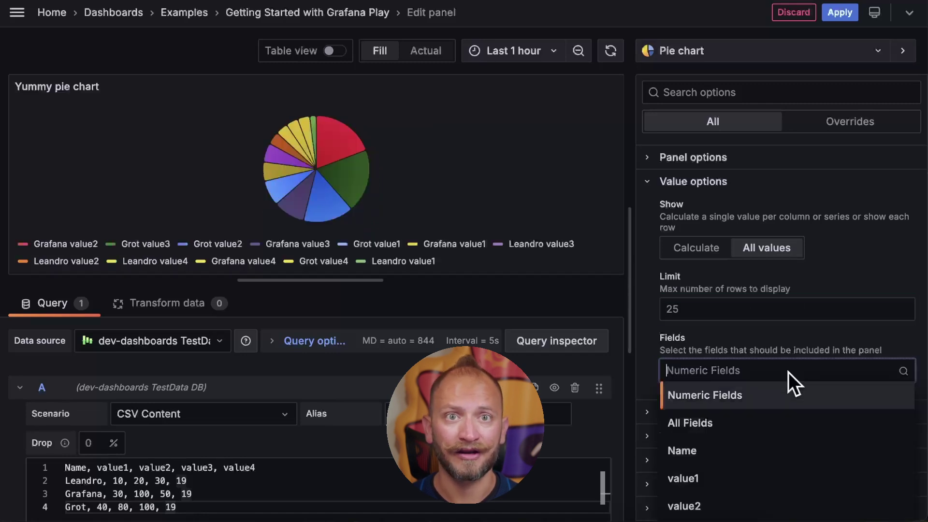
pyautogui.click(753, 425)
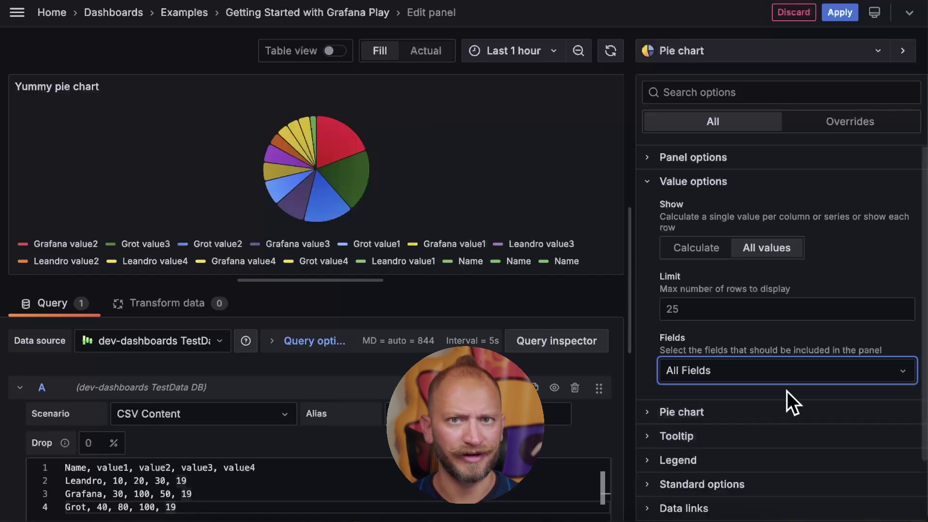
pyautogui.click(793, 371)
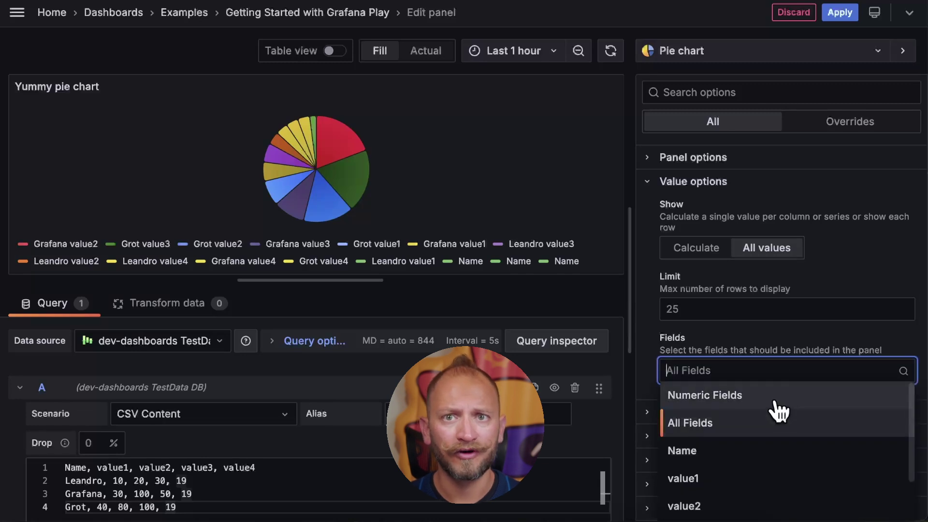
pyautogui.click(749, 480)
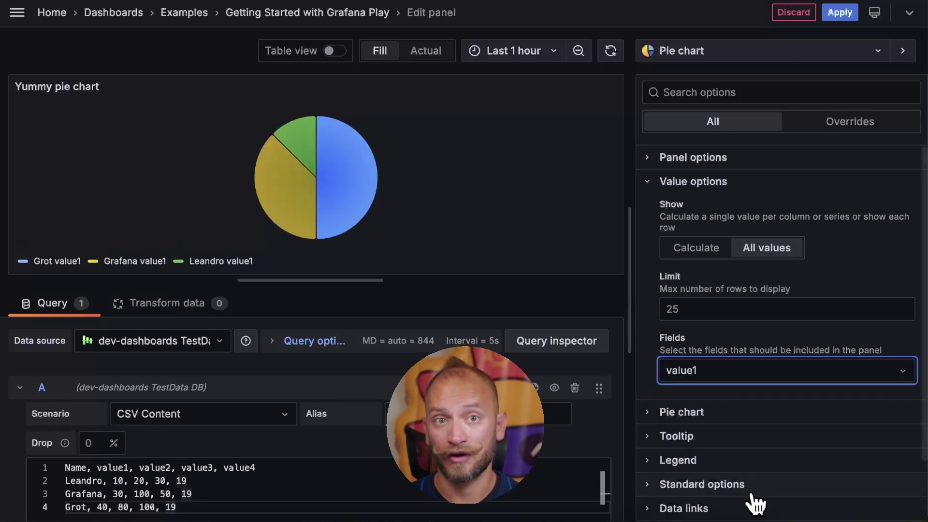
pyautogui.click(768, 373)
pyautogui.click(767, 396)
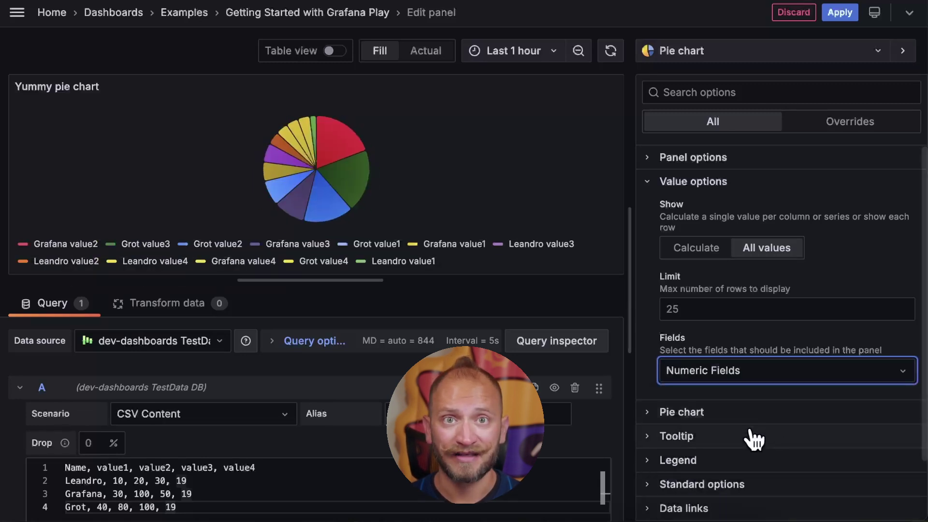
# - Compare First * and Last * calculations, then go back to All values
pyautogui.click(721, 249)
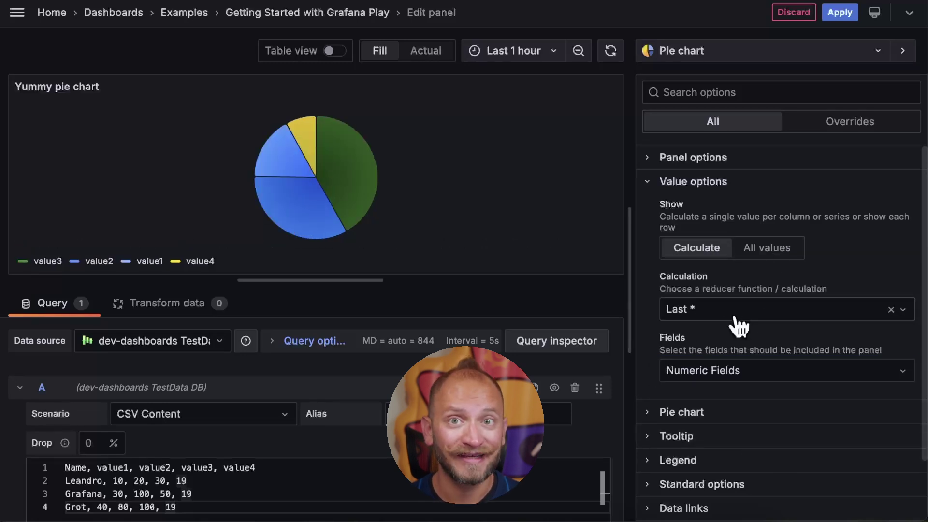
pyautogui.moveTo(208, 505); pyautogui.dragTo(135, 507)
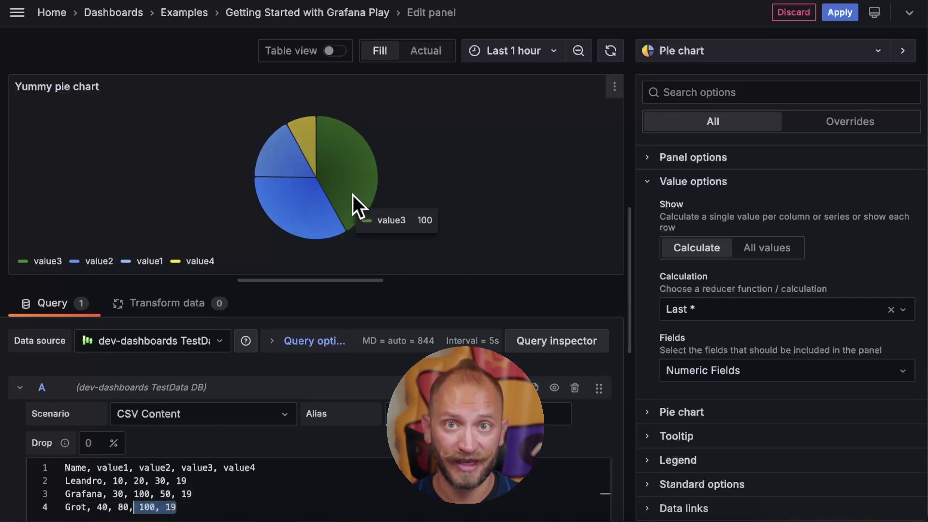
pyautogui.click(722, 310)
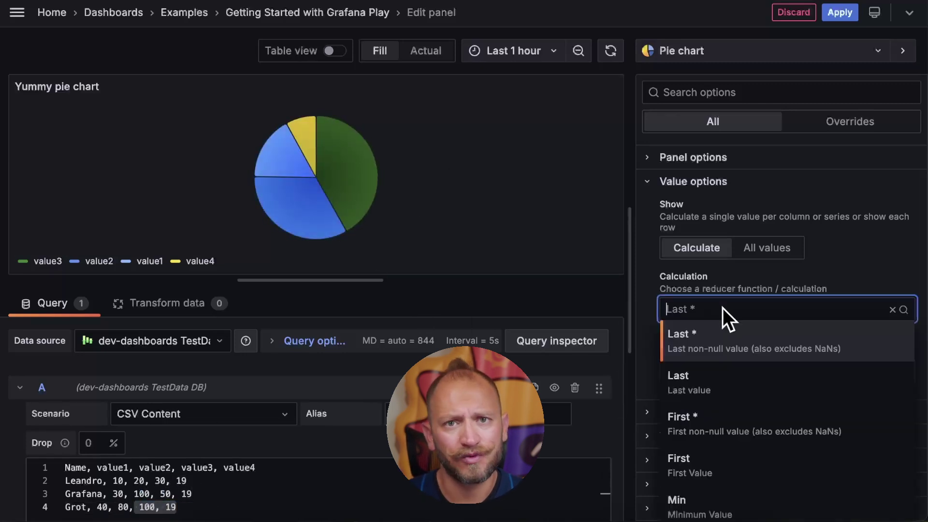
pyautogui.click(714, 423)
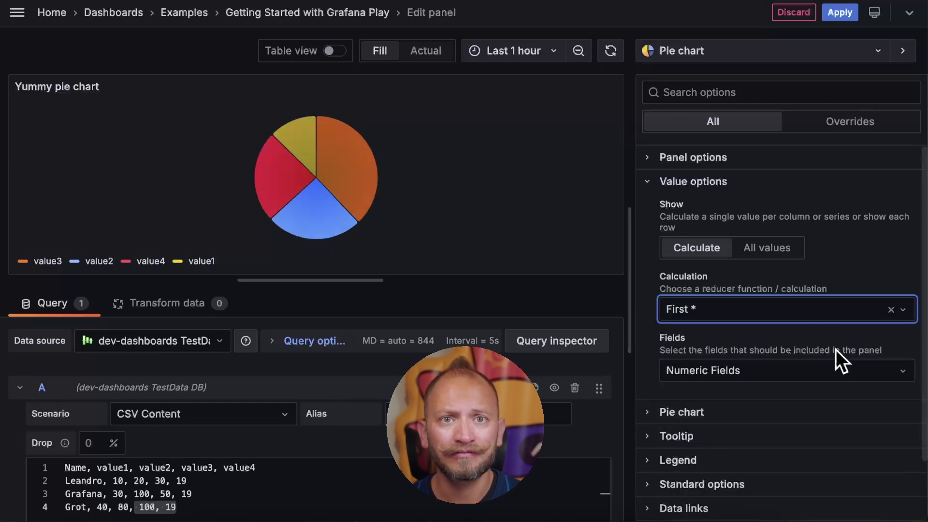
pyautogui.click(805, 311)
pyautogui.click(767, 340)
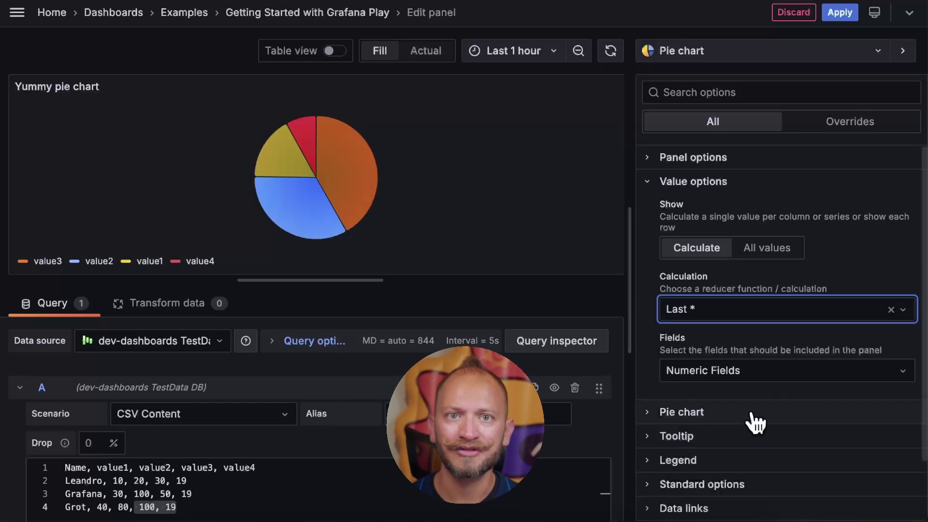
pyautogui.click(752, 318)
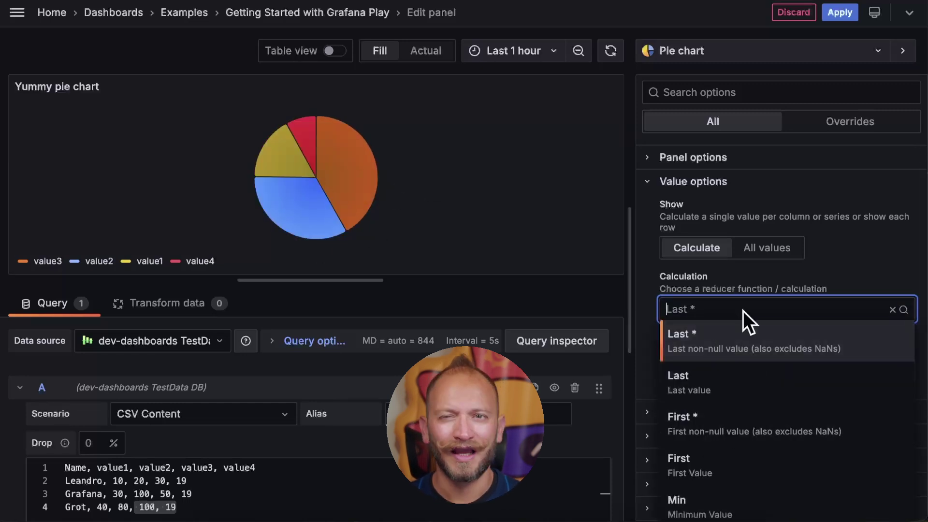
pyautogui.click(743, 311)
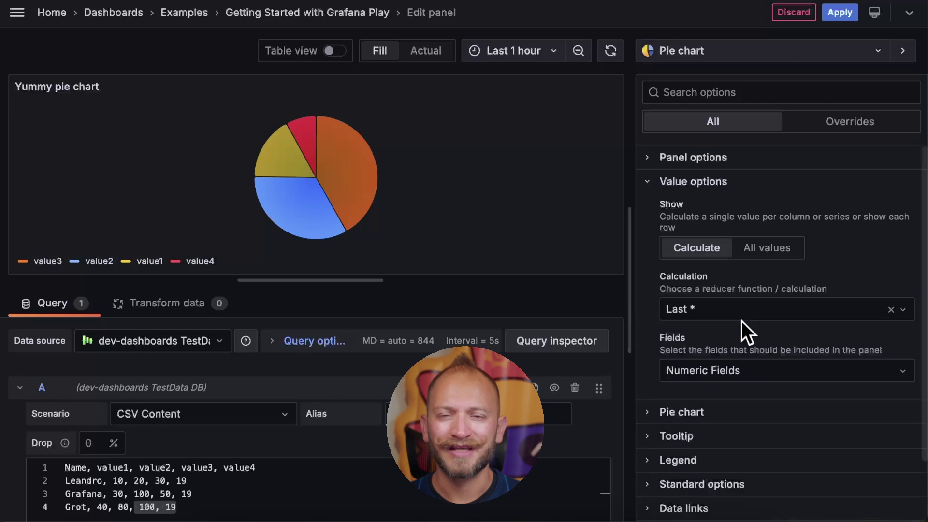
pyautogui.click(773, 257)
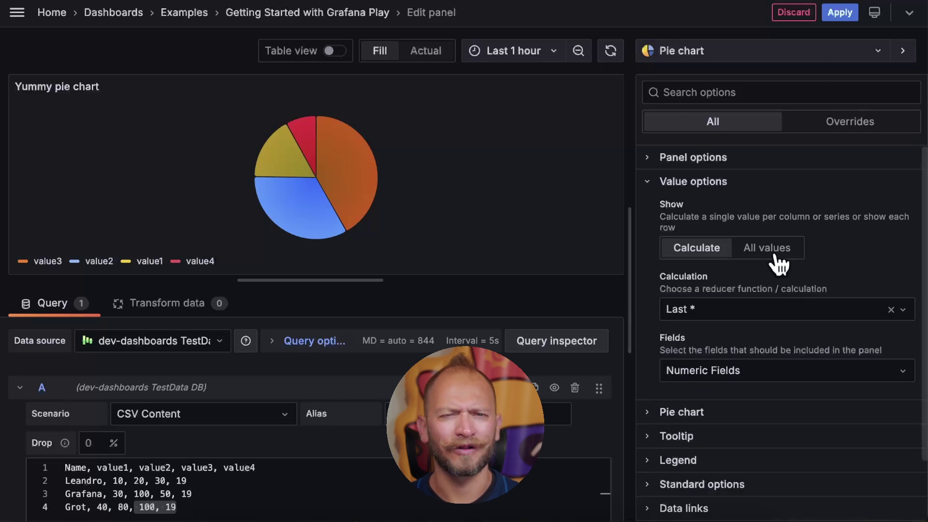
# - Preview the chart as a donut, then return it to a solid pie
pyautogui.click(648, 182)
pyautogui.click(651, 208)
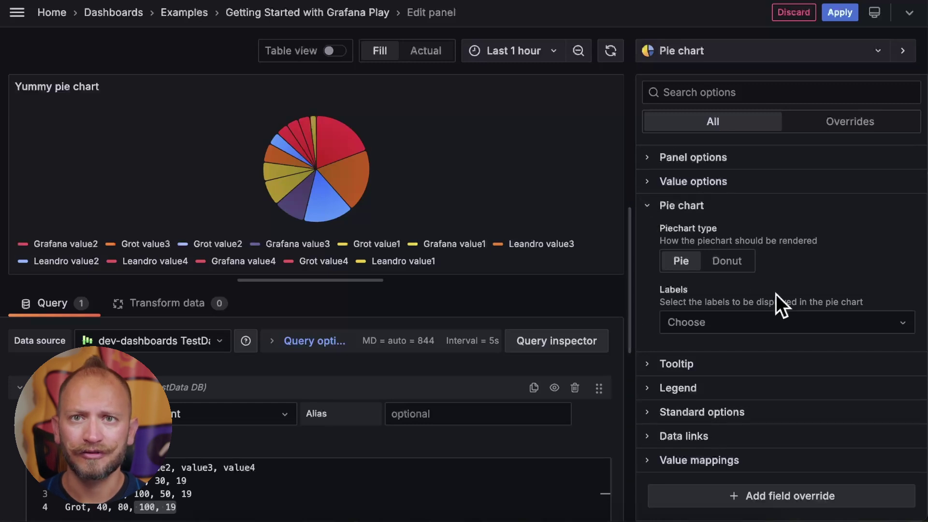
pyautogui.click(725, 261)
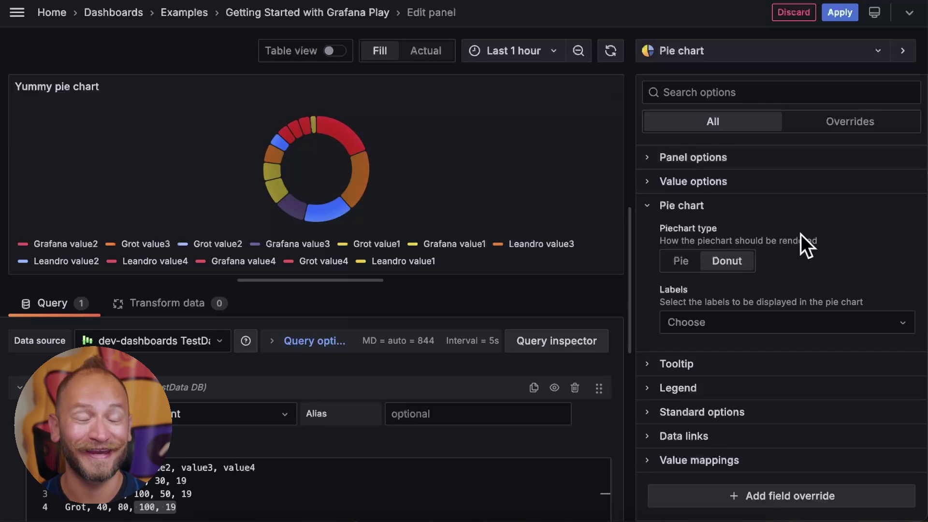
pyautogui.click(687, 263)
# - Set the slice labels to Value only, removing the Name and Percent labels
pyautogui.click(762, 323)
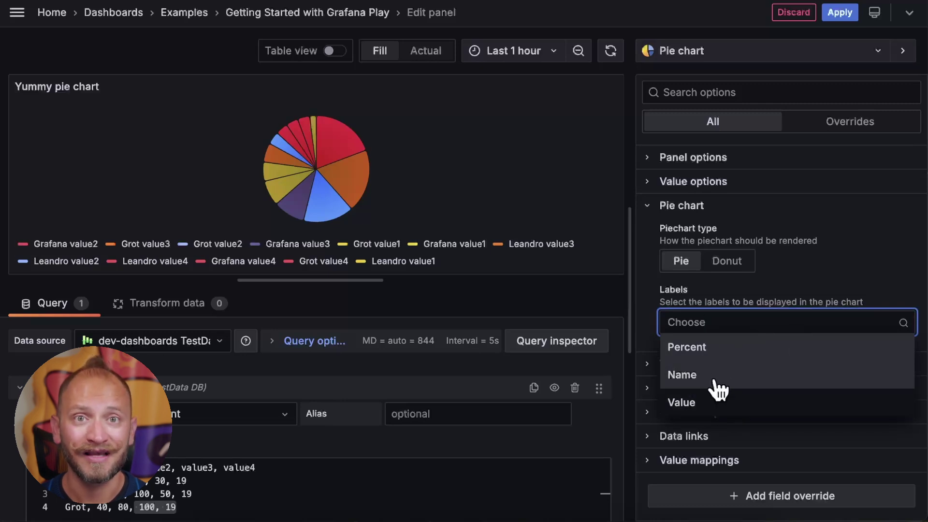
pyautogui.click(728, 352)
pyautogui.click(743, 325)
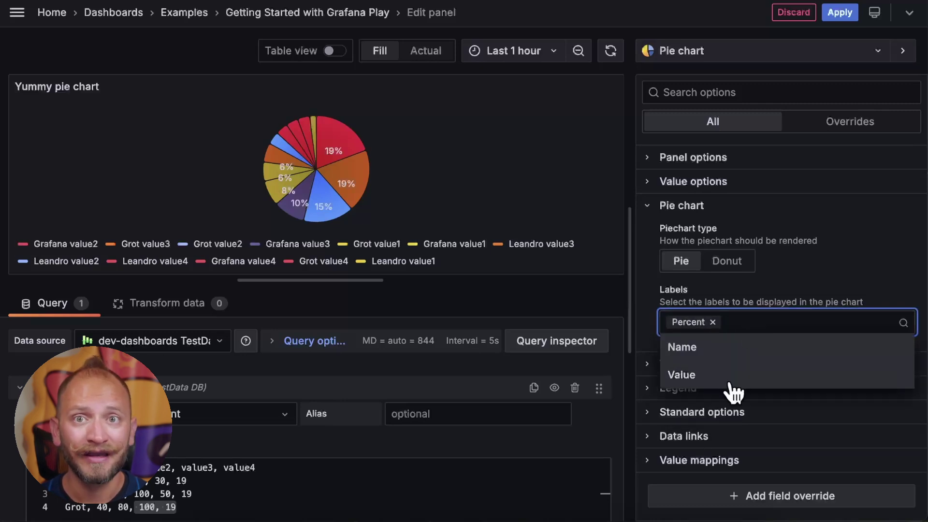
pyautogui.click(744, 349)
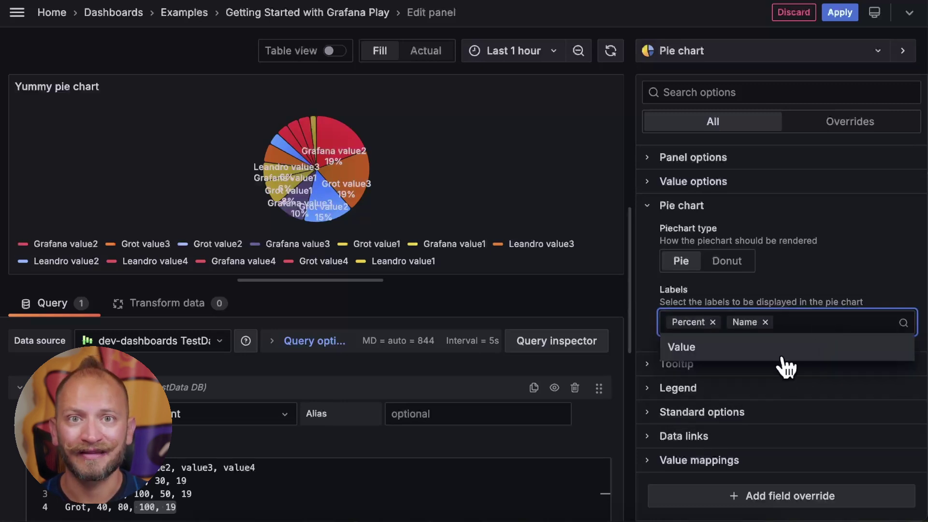
pyautogui.click(786, 349)
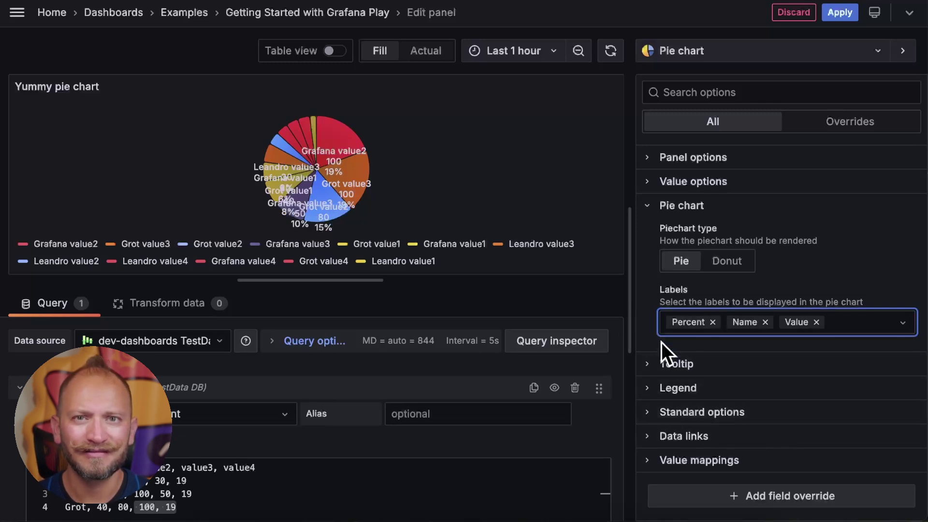
pyautogui.click(765, 322)
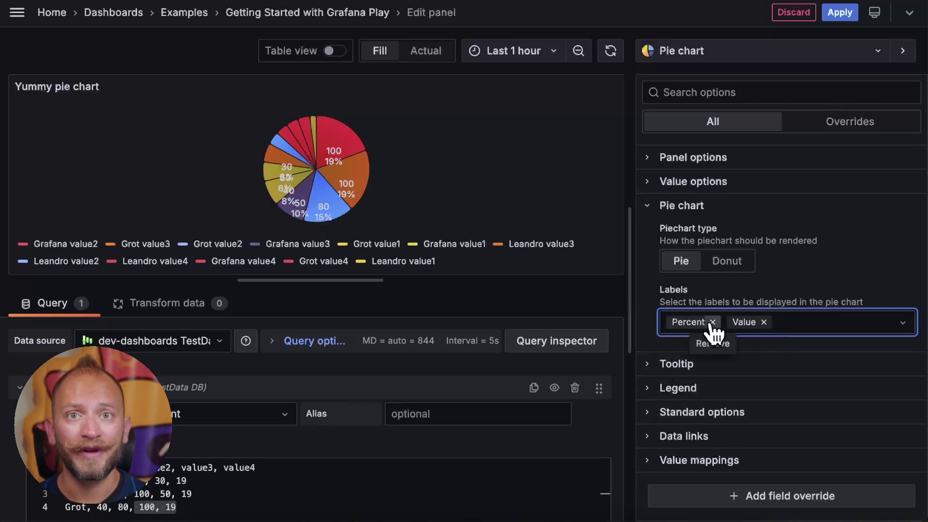
pyautogui.click(712, 322)
pyautogui.click(653, 205)
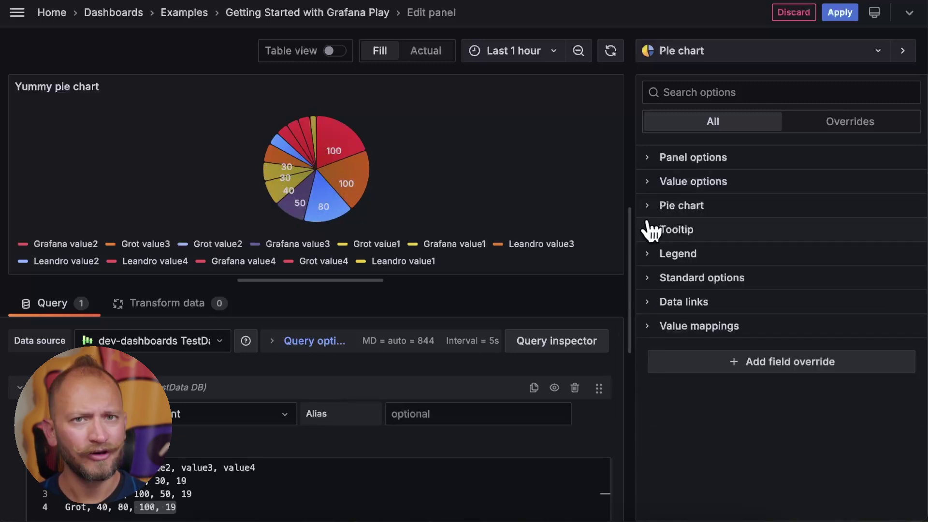
pyautogui.click(648, 229)
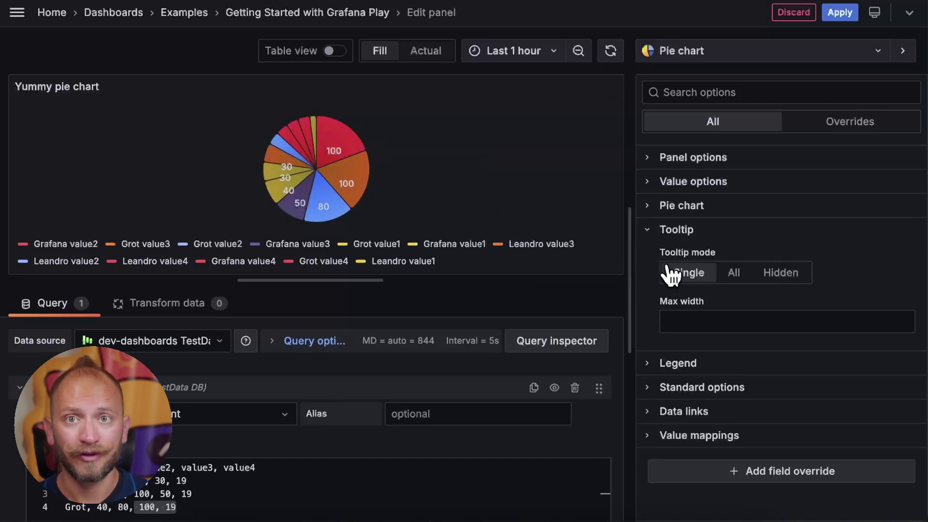
pyautogui.click(743, 273)
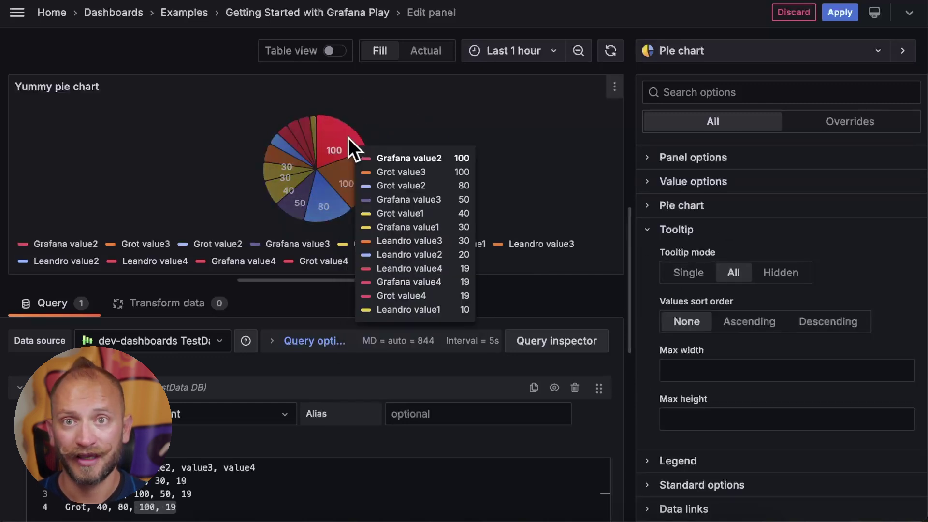
pyautogui.click(781, 272)
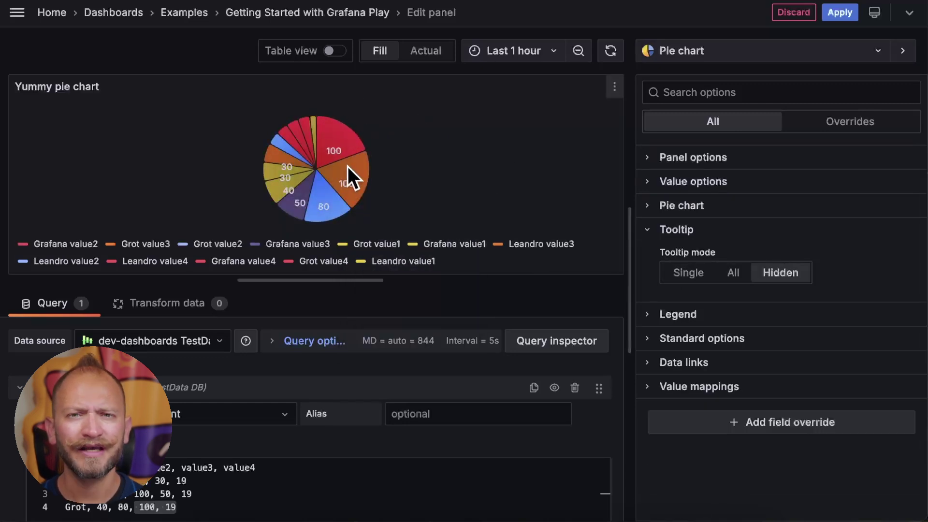
pyautogui.click(692, 276)
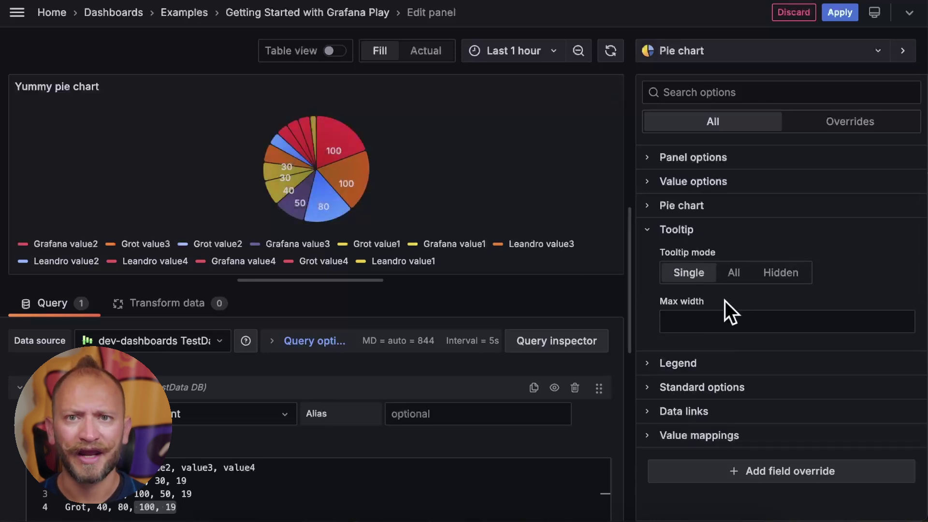
pyautogui.click(738, 282)
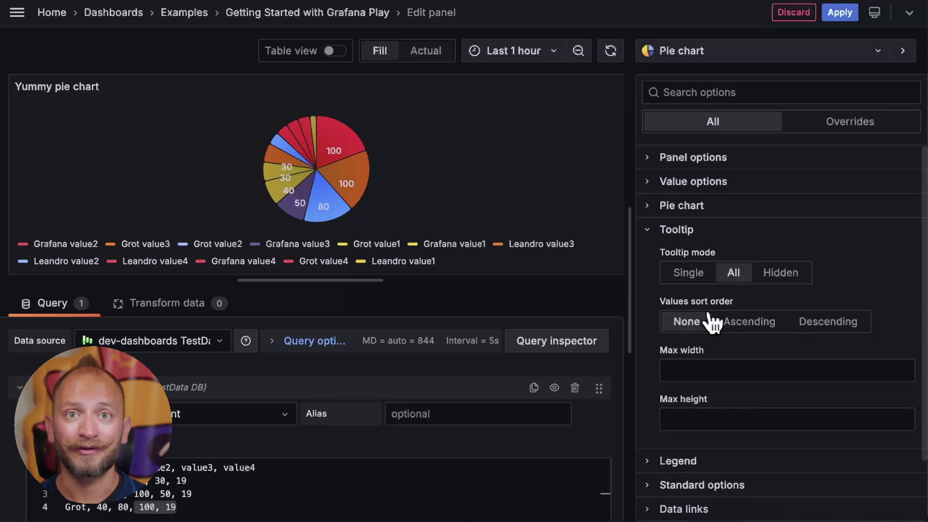
# - Return the tooltip to single mode, then toggle legend visibility off and back on
pyautogui.click(688, 276)
pyautogui.click(676, 230)
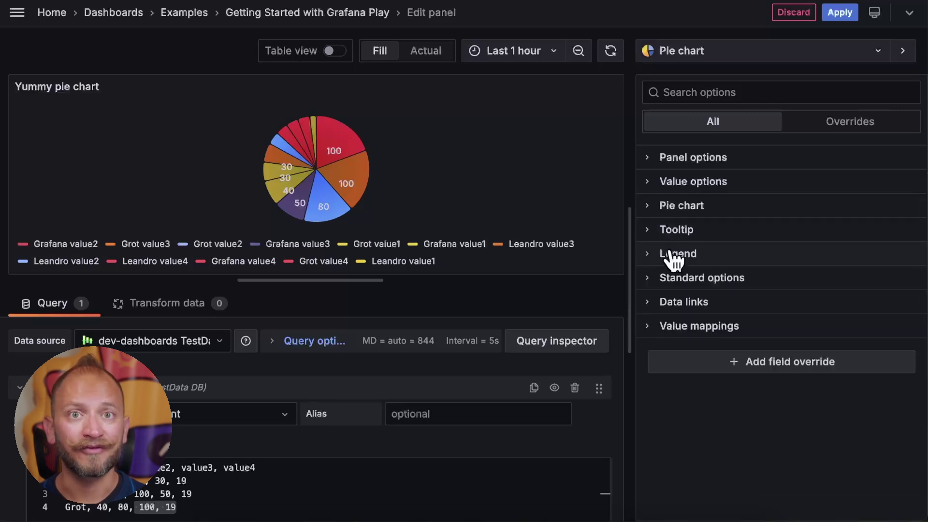
pyautogui.click(670, 258)
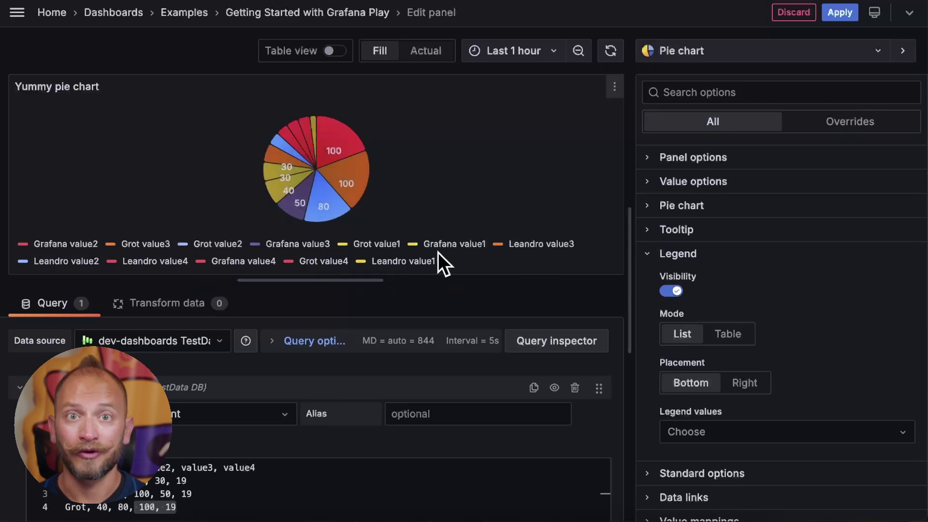
pyautogui.click(668, 290)
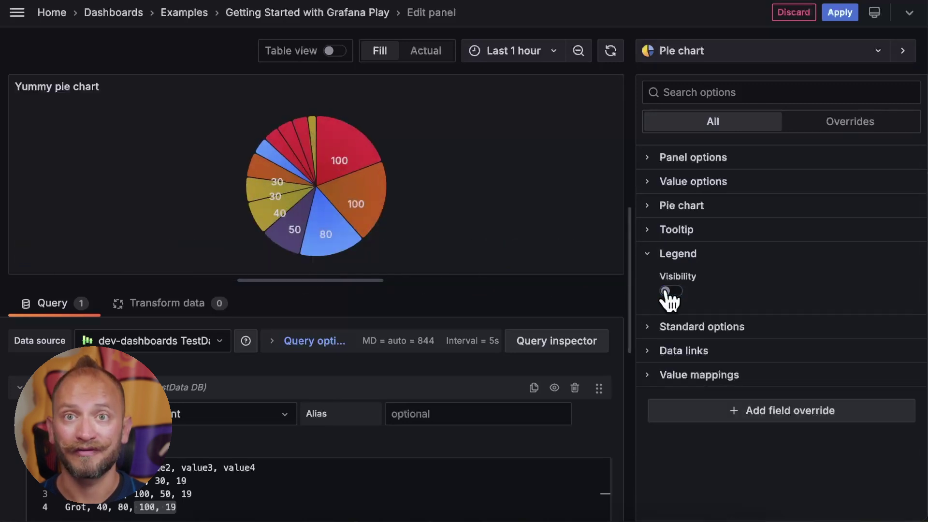
pyautogui.click(667, 291)
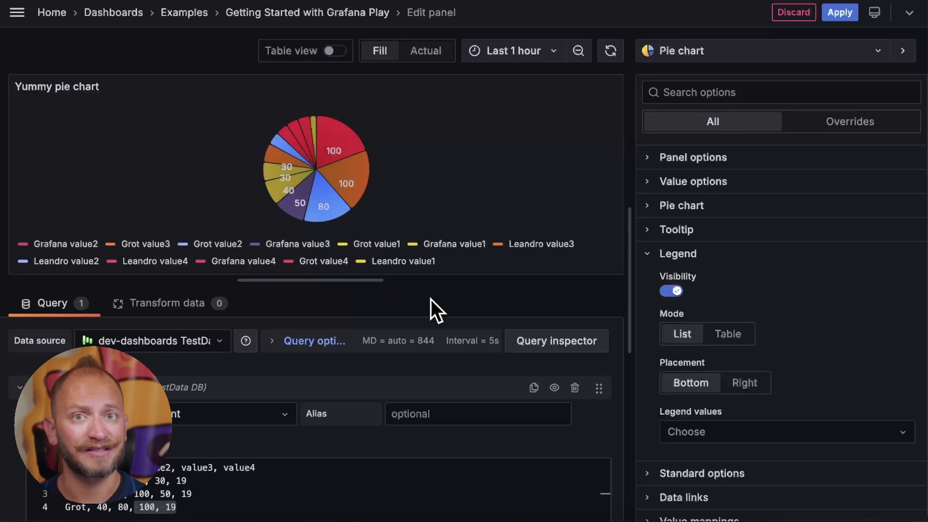
# - Set legend Mode to Table and Placement to Right, leaving Legend values unchanged
pyautogui.click(729, 334)
pyautogui.click(691, 338)
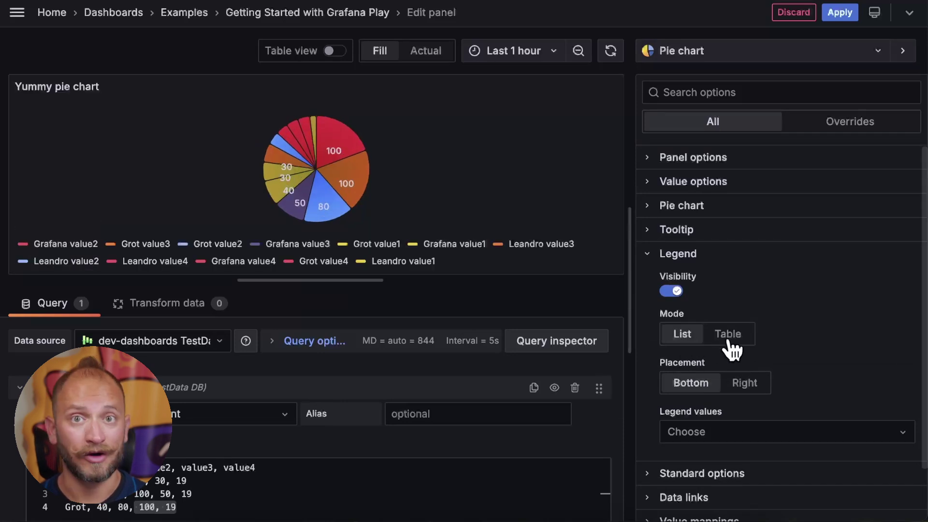
pyautogui.click(729, 338)
pyautogui.click(733, 395)
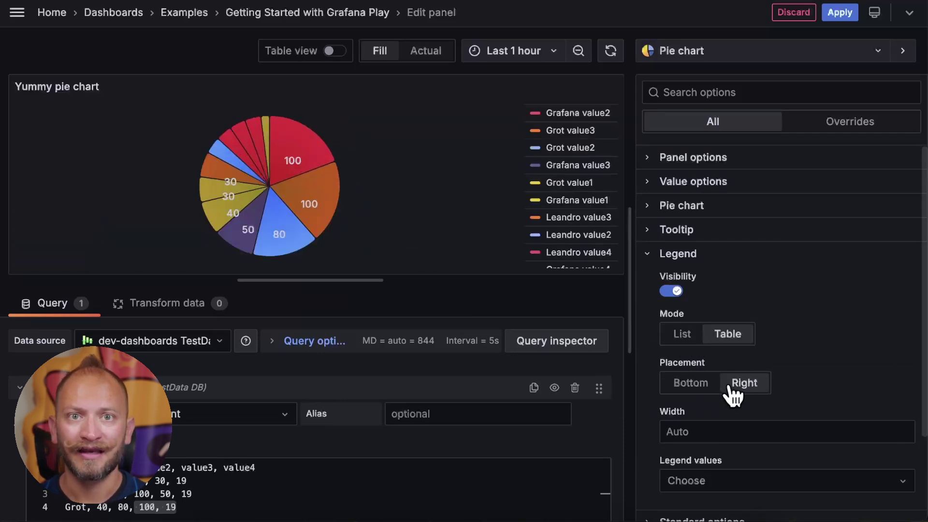
pyautogui.scroll(-2, 802, 387)
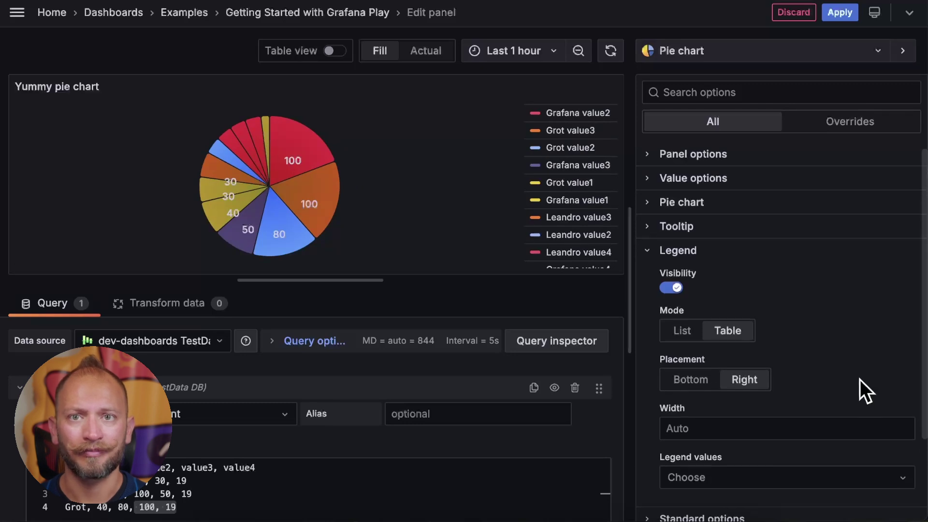
pyautogui.click(740, 452)
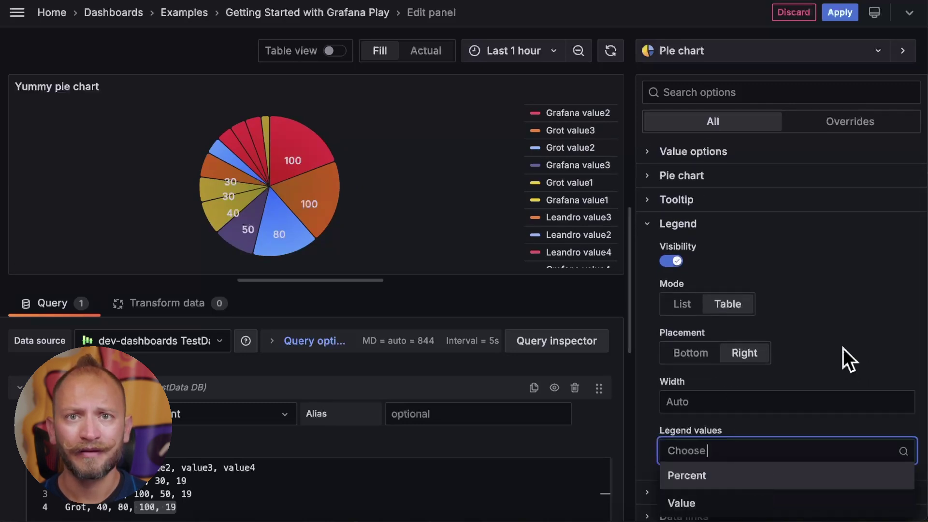
pyautogui.click(817, 352)
pyautogui.click(750, 402)
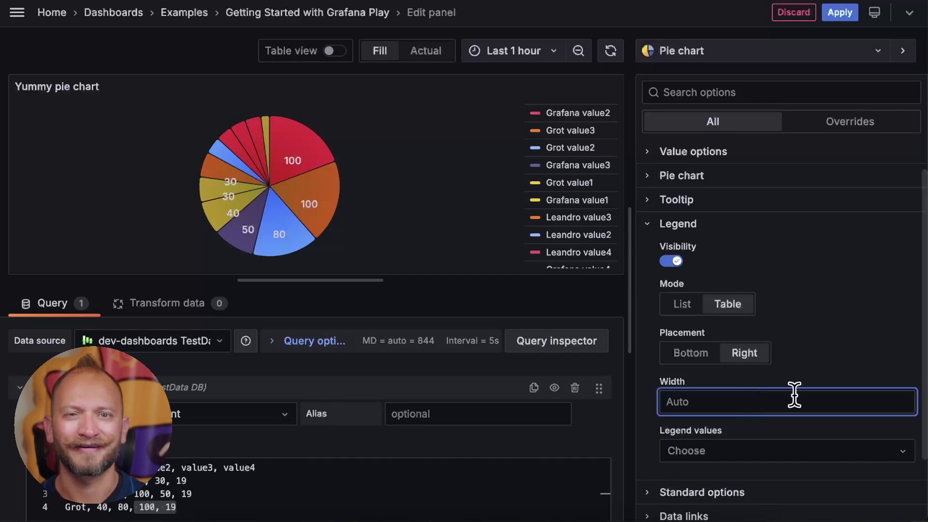
pyautogui.click(683, 215)
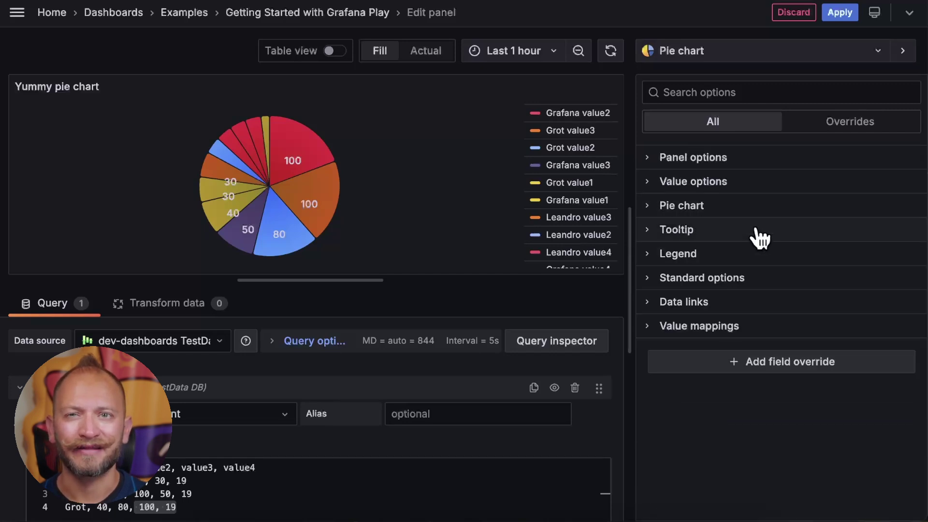
pyautogui.click(707, 276)
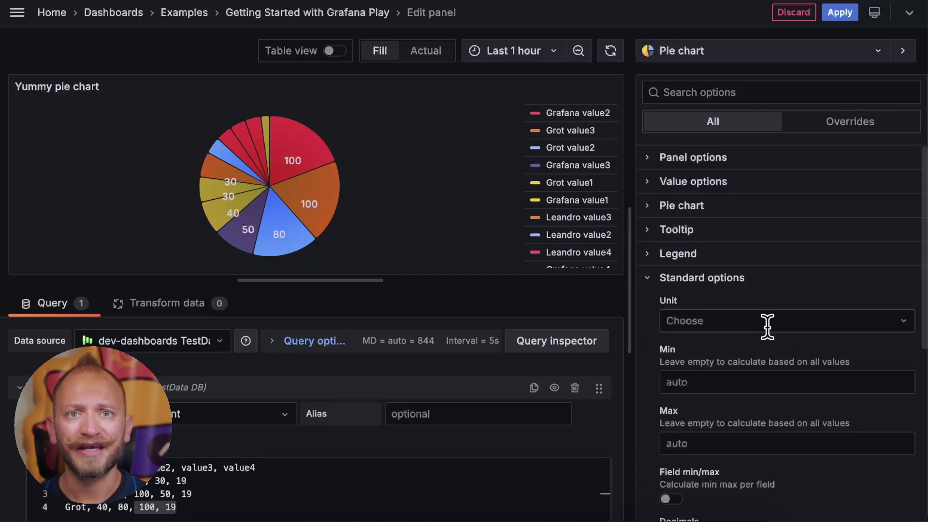
pyautogui.scroll(-2, 734, 337)
pyautogui.click(746, 264)
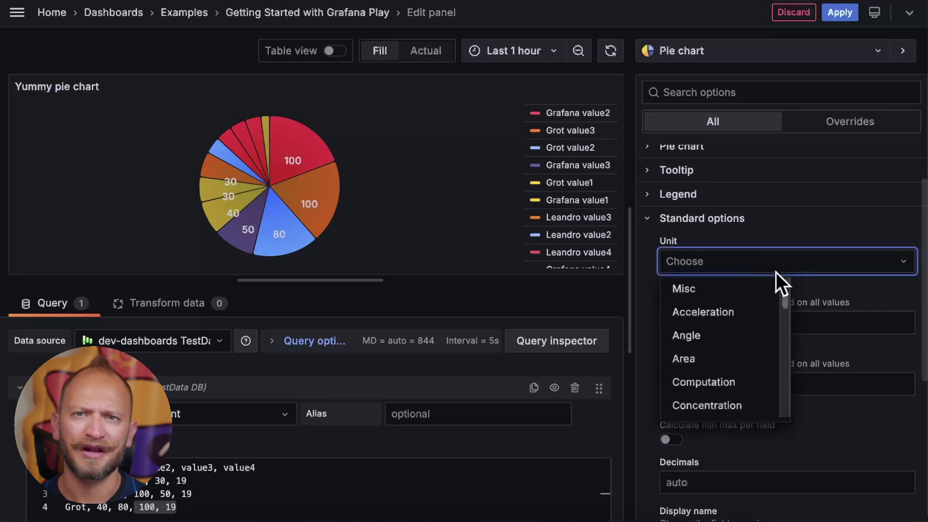
pyautogui.click(816, 239)
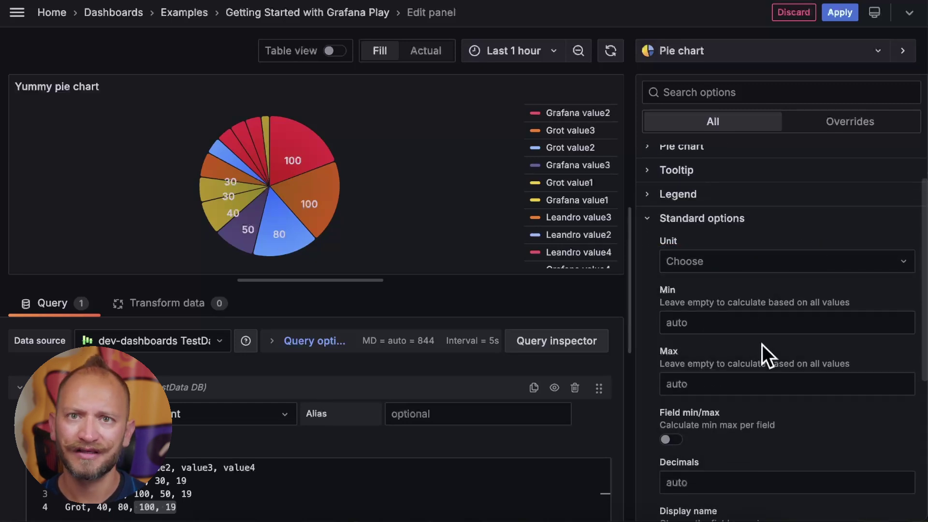
pyautogui.scroll(-6, 762, 344)
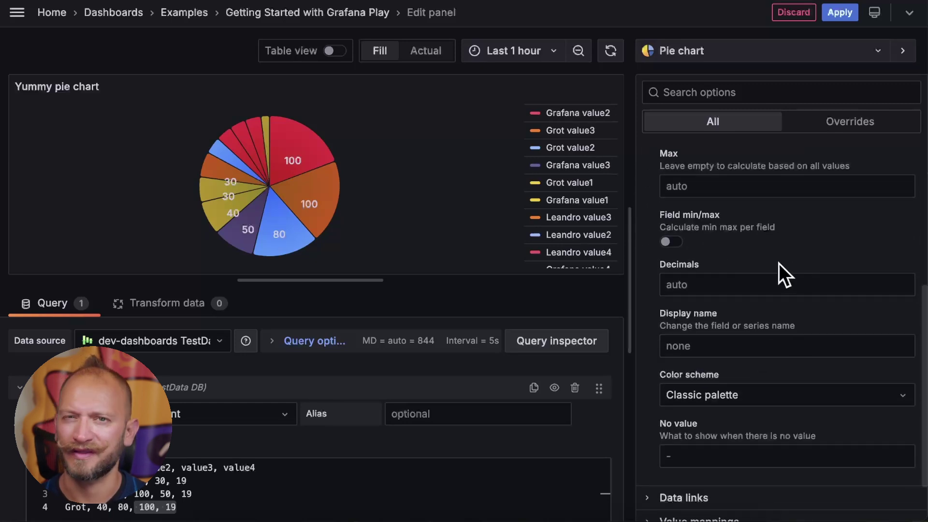
pyautogui.scroll(-1, 781, 314)
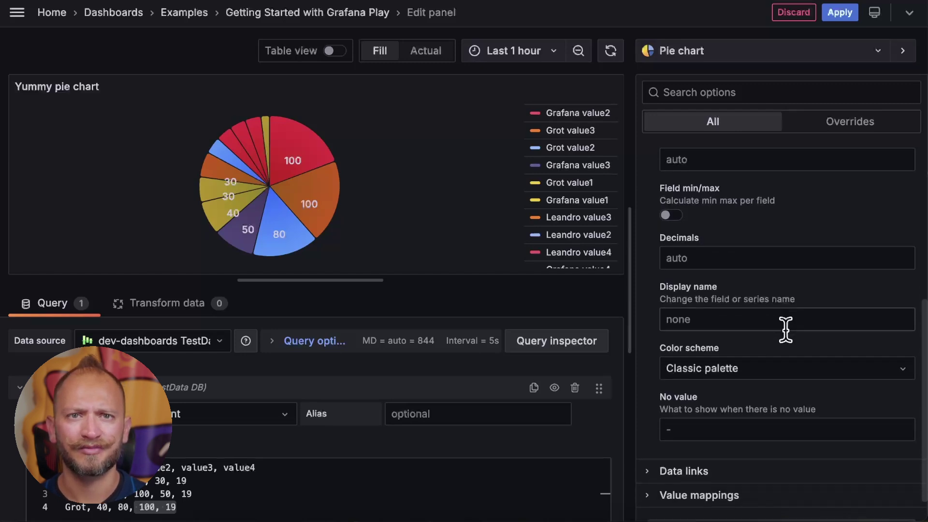
pyautogui.scroll(-1, 786, 329)
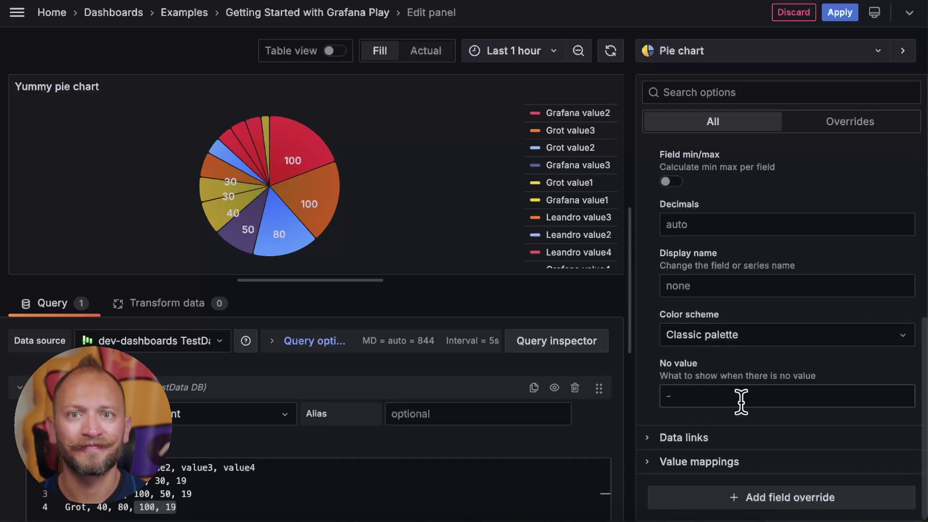
pyautogui.scroll(6, 806, 317)
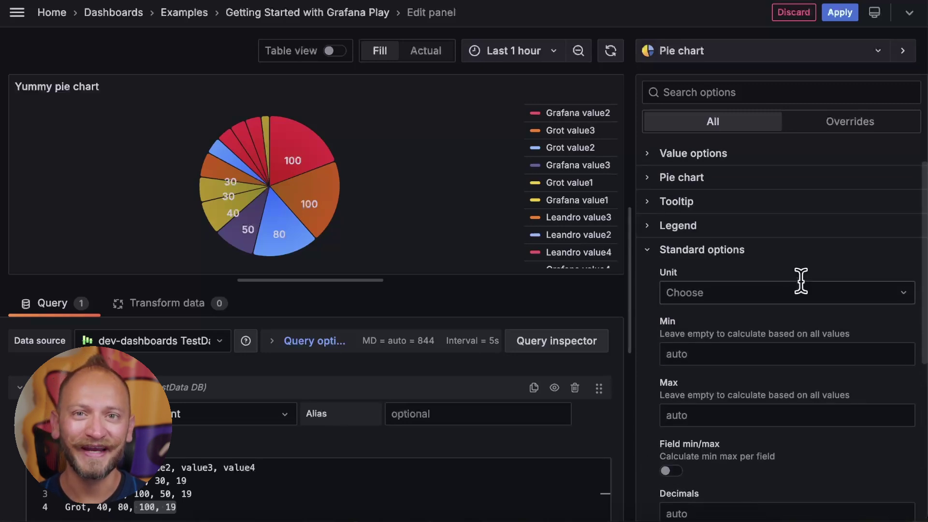
# - Apply the Yummy pie chart to the Getting Started dashboard and widen its panel
pyautogui.click(652, 256)
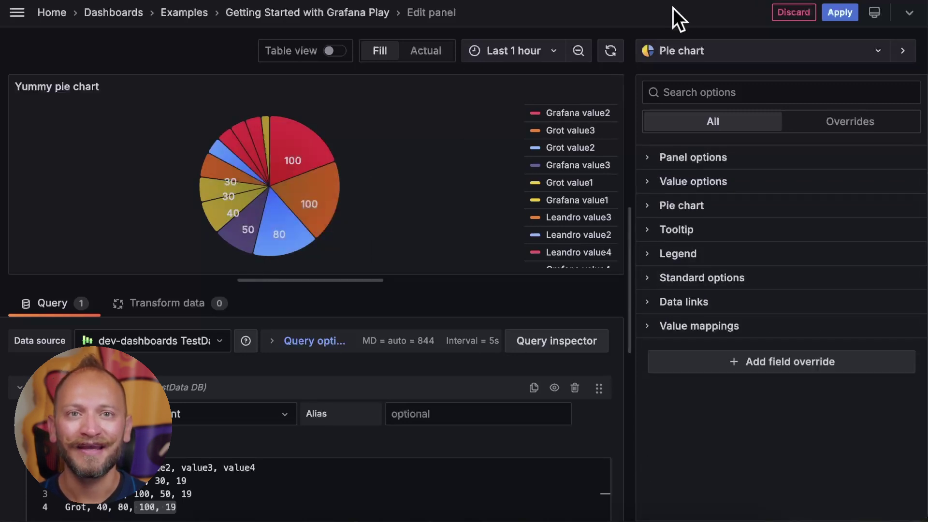
pyautogui.click(833, 20)
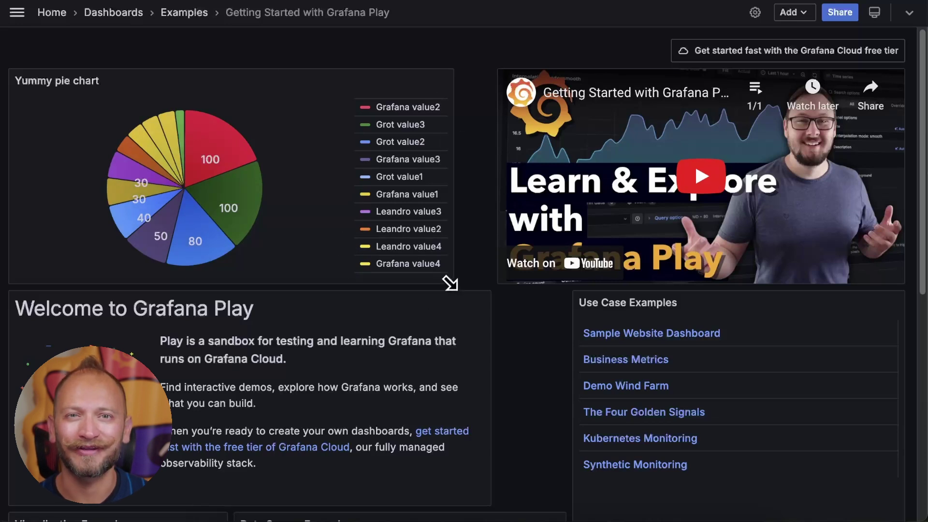
pyautogui.moveTo(449, 282); pyautogui.dragTo(483, 279)
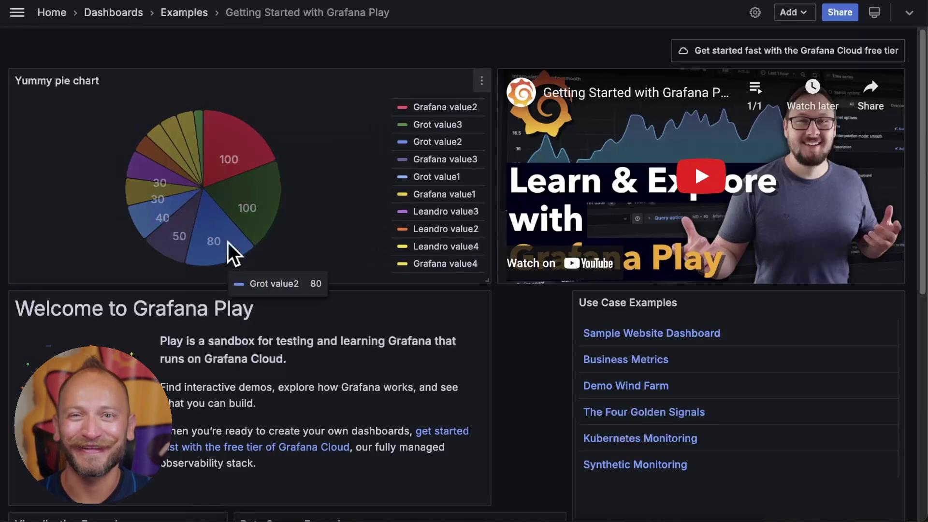